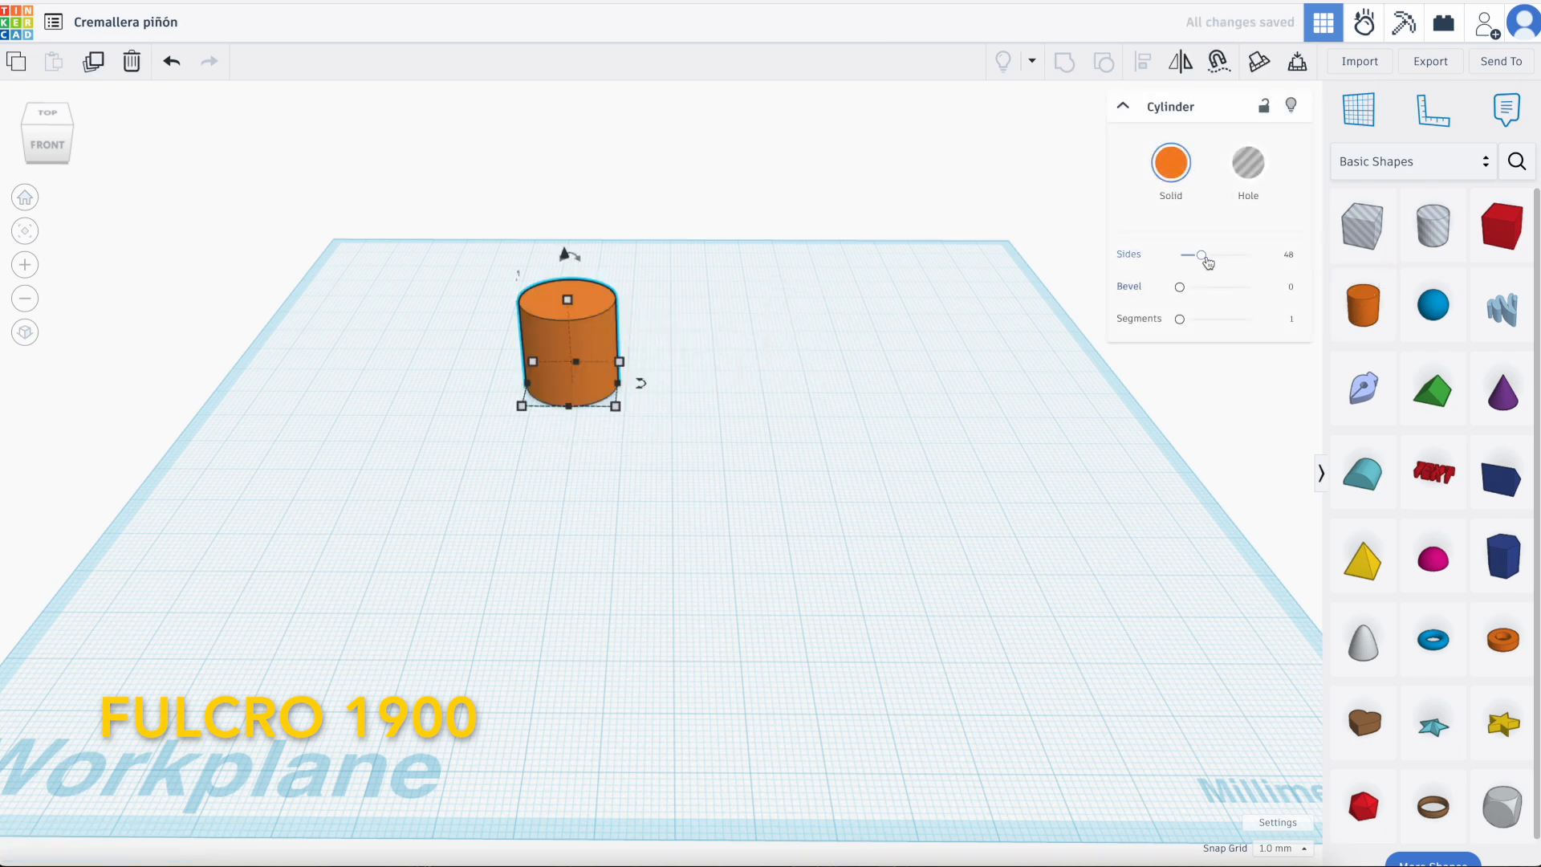
Set the number of sides of the orange cylinder to 128
left_click_drag(1207, 263, 1283, 252)
left_click(835, 619)
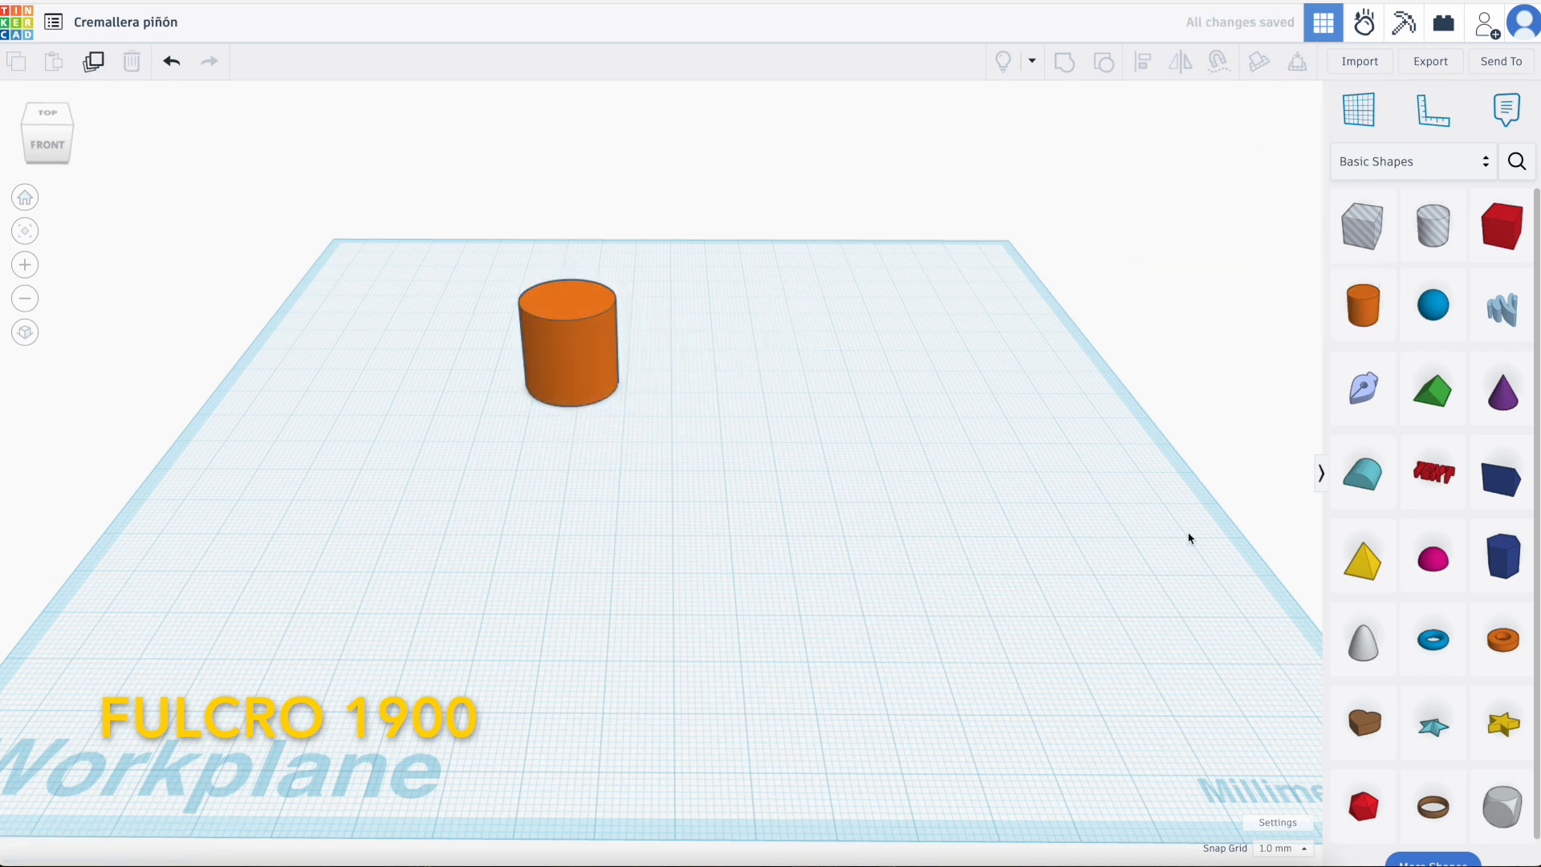
Add a round roof beside the cylinder and a red box farther back on the workplane
left_click_drag(1366, 472, 702, 383)
left_click(773, 556)
left_click_drag(1501, 227, 833, 327)
left_click(765, 494)
right_click_drag(765, 494, 764, 552)
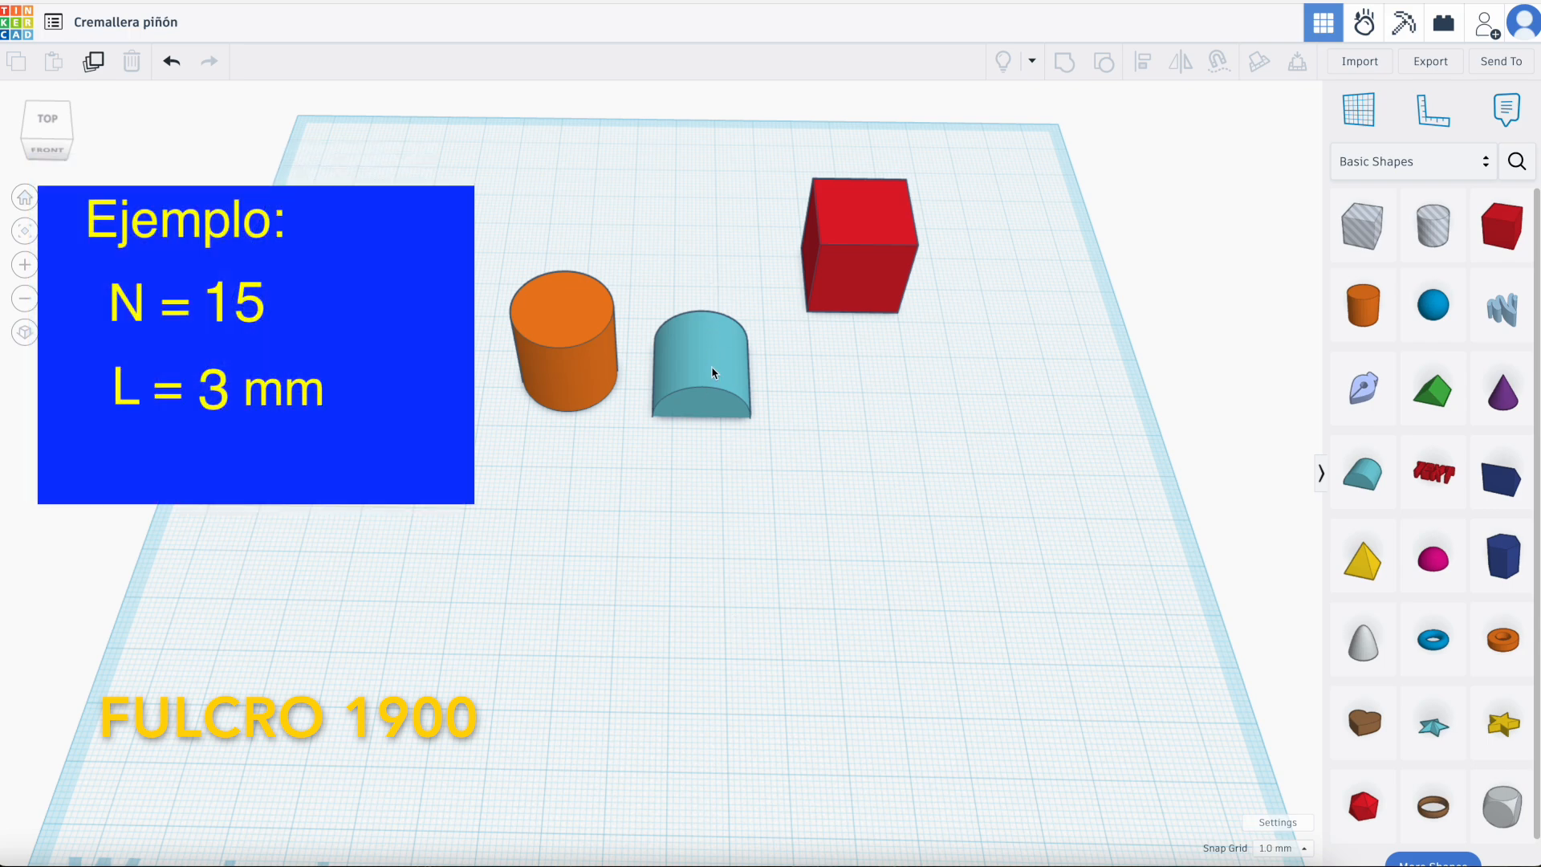
Move the round roof forward on the workplane, clear of the cylinder and the box
left_click(712, 372)
key("Down")
key("Down")
key("Down")
key("Down")
key("Down")
key("Down")
key("Down")
key("Down")
key("Down")
key("Down")
key("Down")
key("Down")
key("Down")
key("Down")
key("Down")
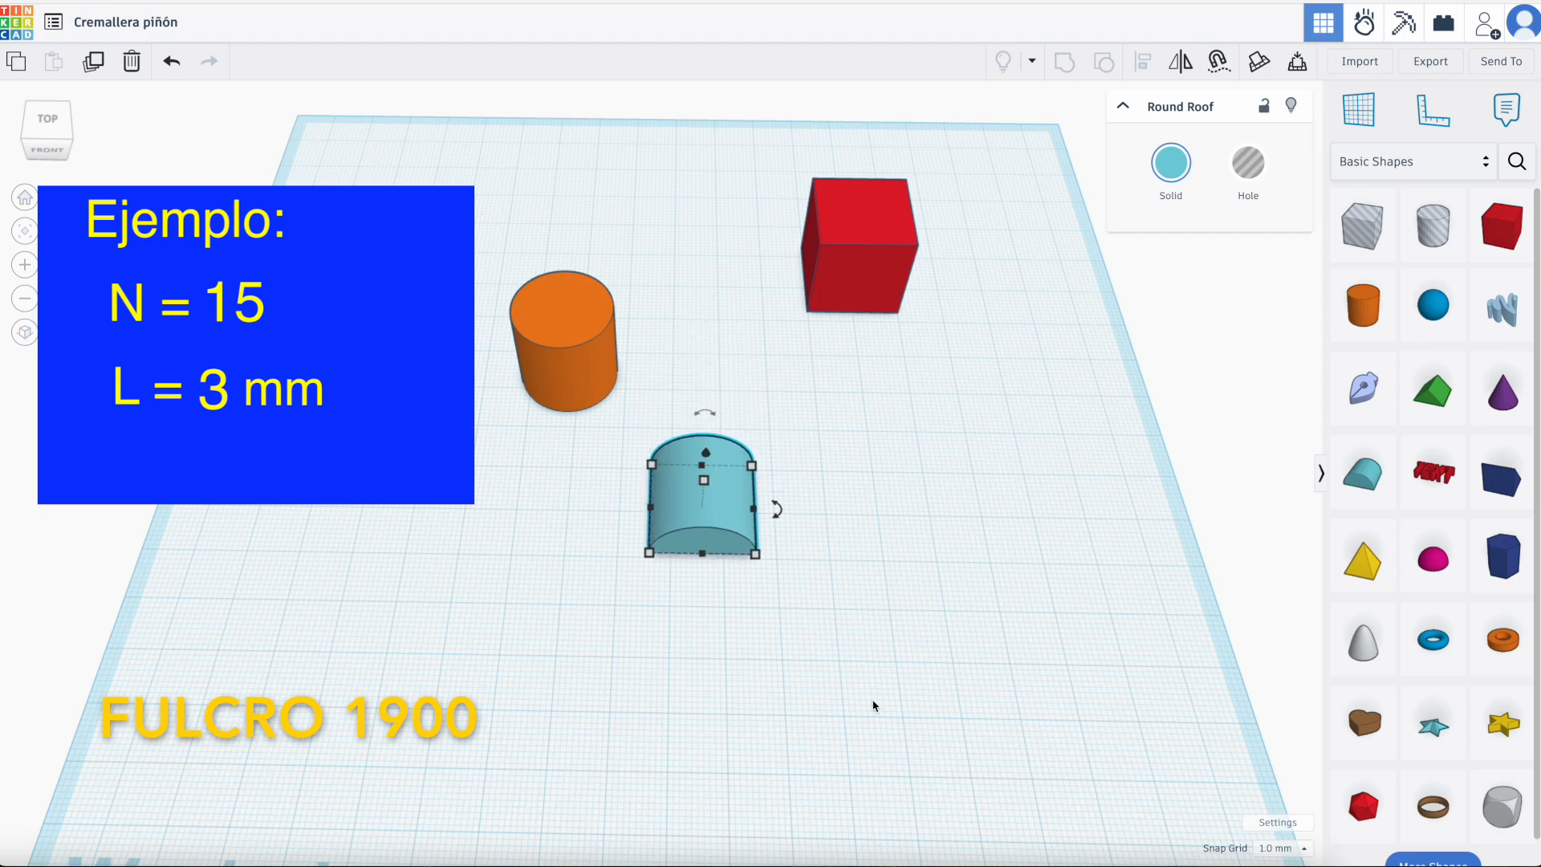
Resize the round roof into a small gear tooth 2 mm wide and 5 mm deep, and adjust its height
scroll(792, 577, "up", 3)
left_click(656, 540)
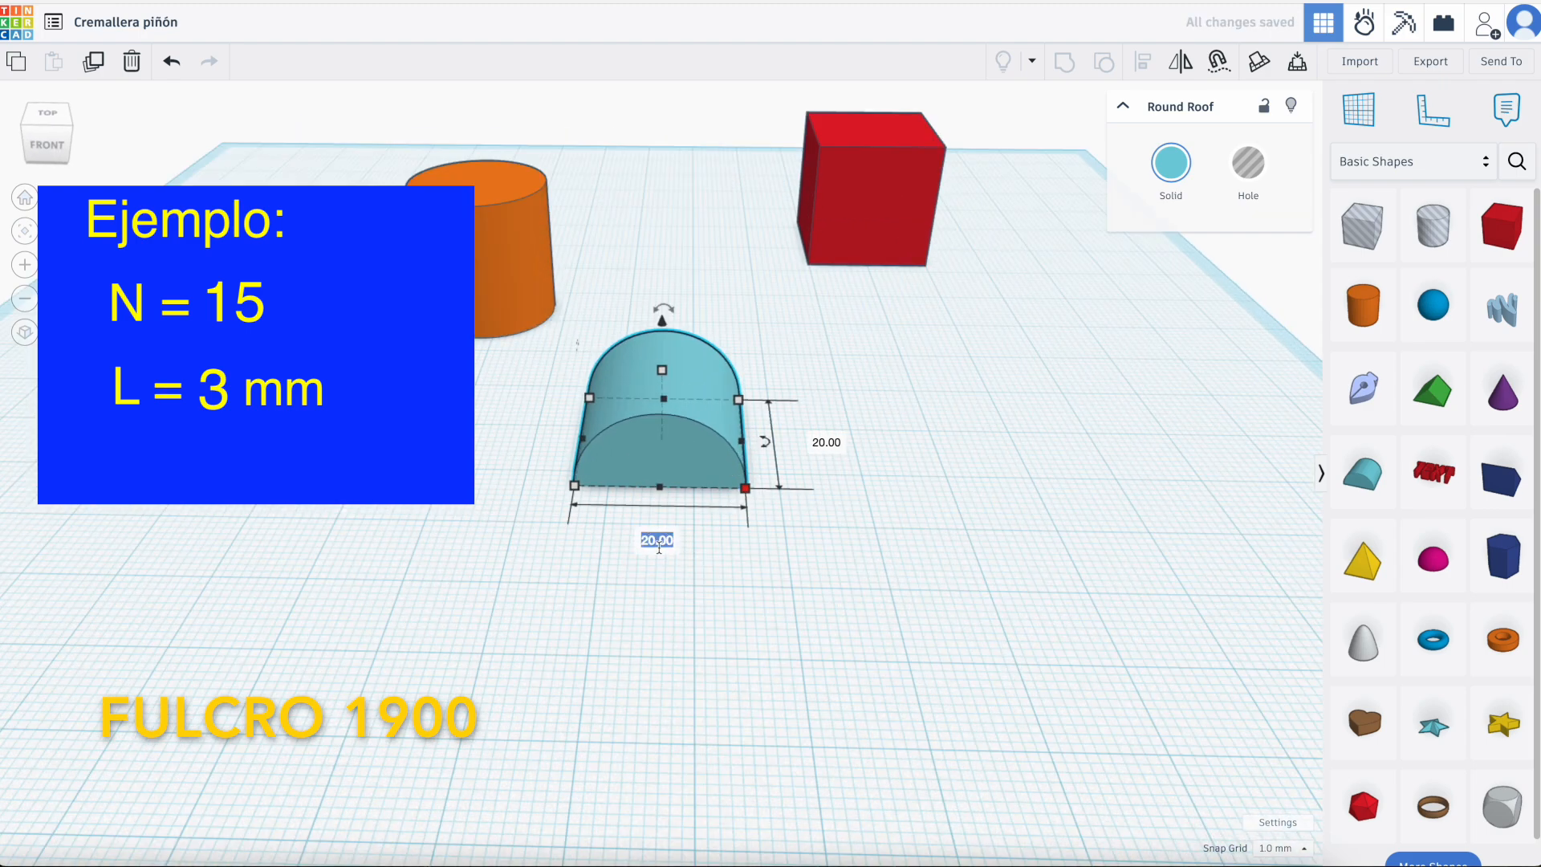
left_click(642, 541)
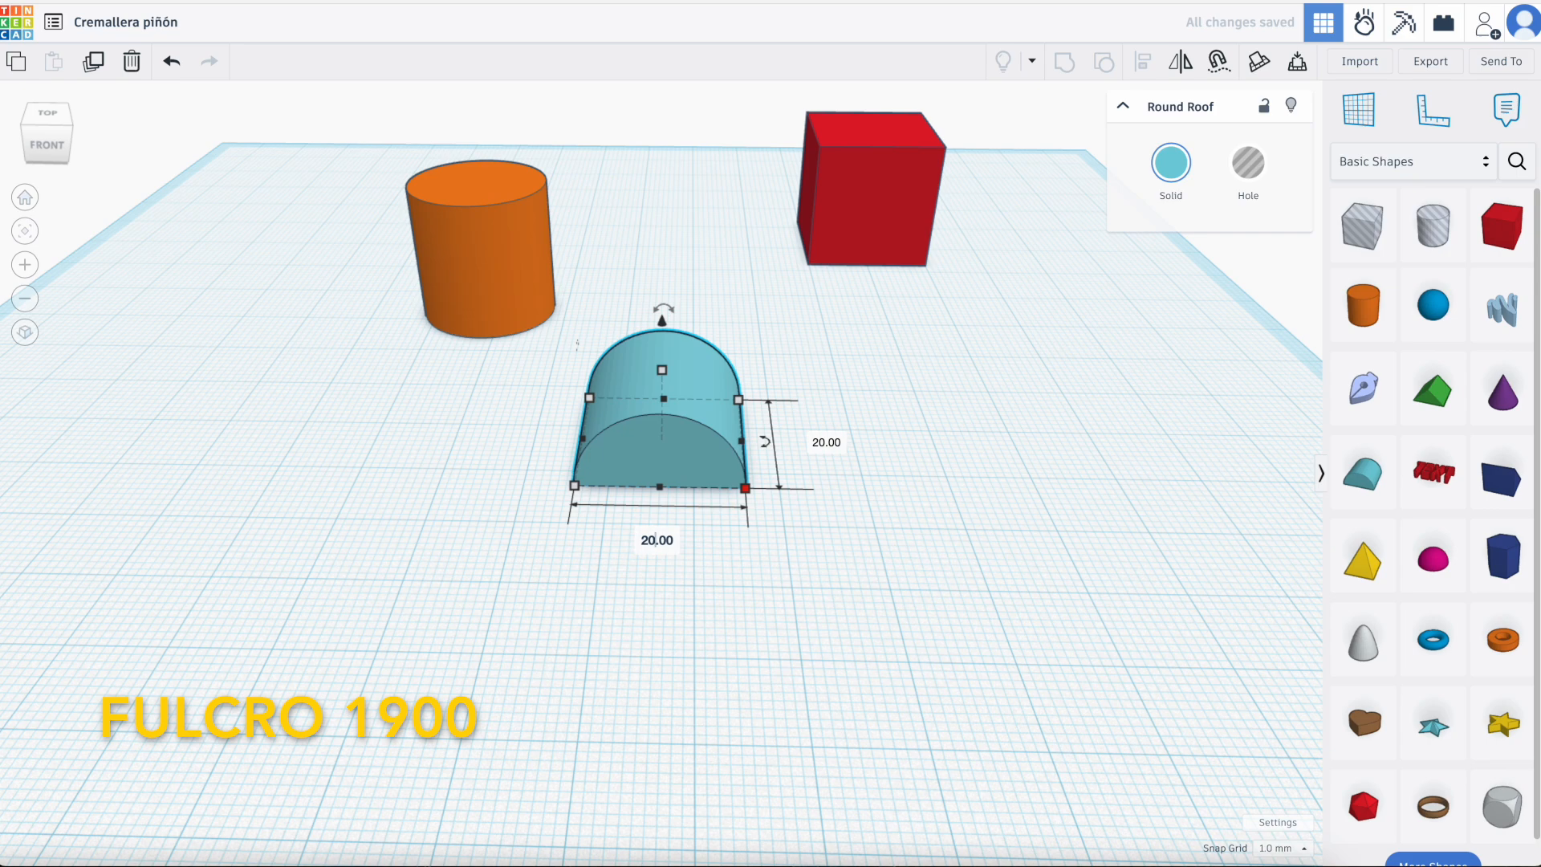
key("BackSpace")
key("Return")
left_click(682, 441)
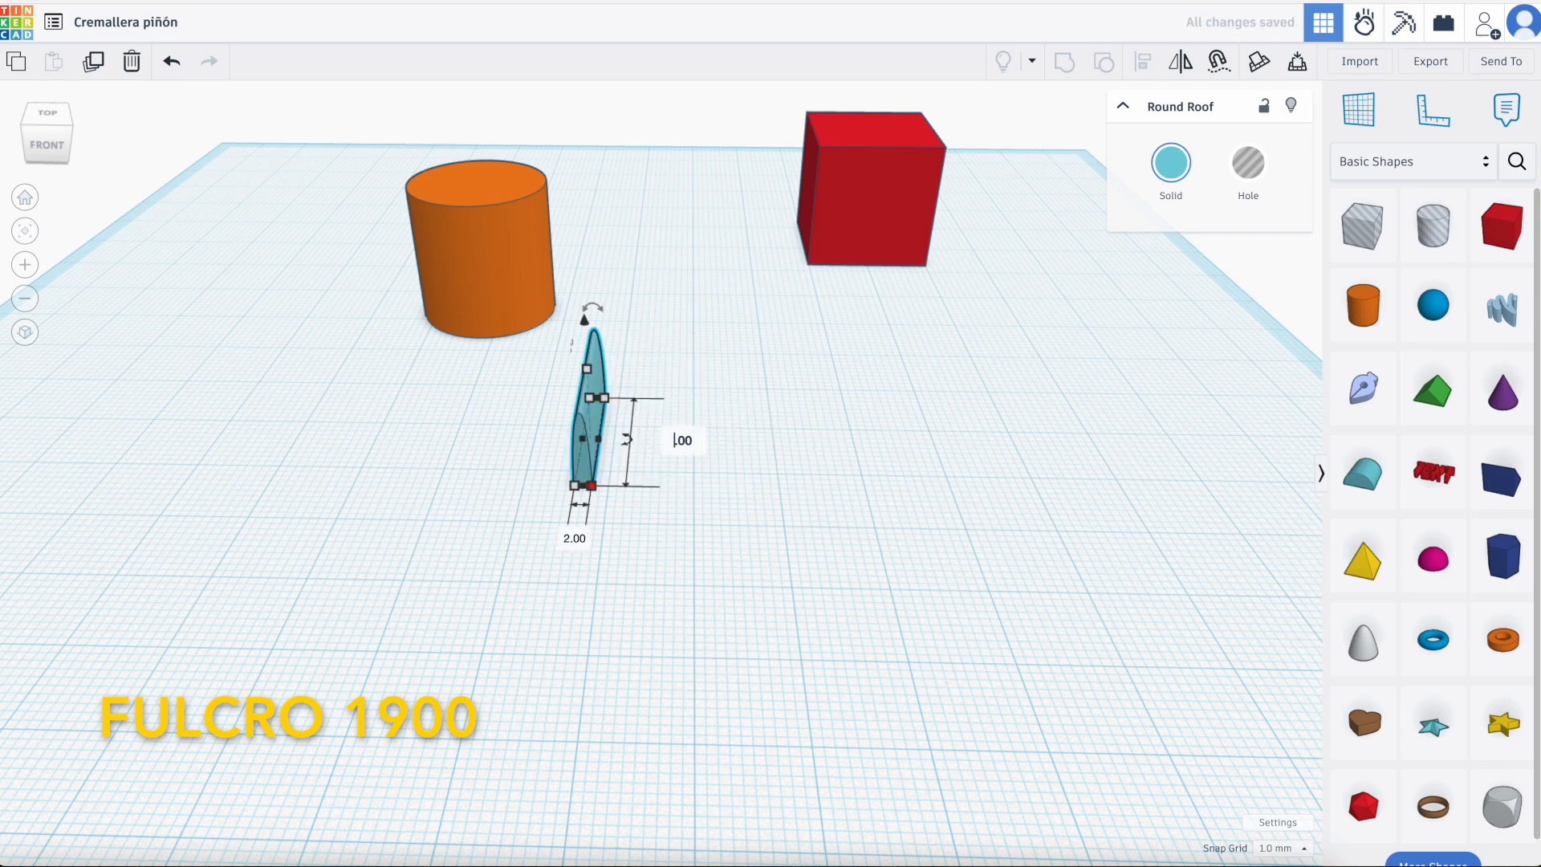
type("5")
key("Return")
mouse_move(594, 344)
left_click(671, 378)
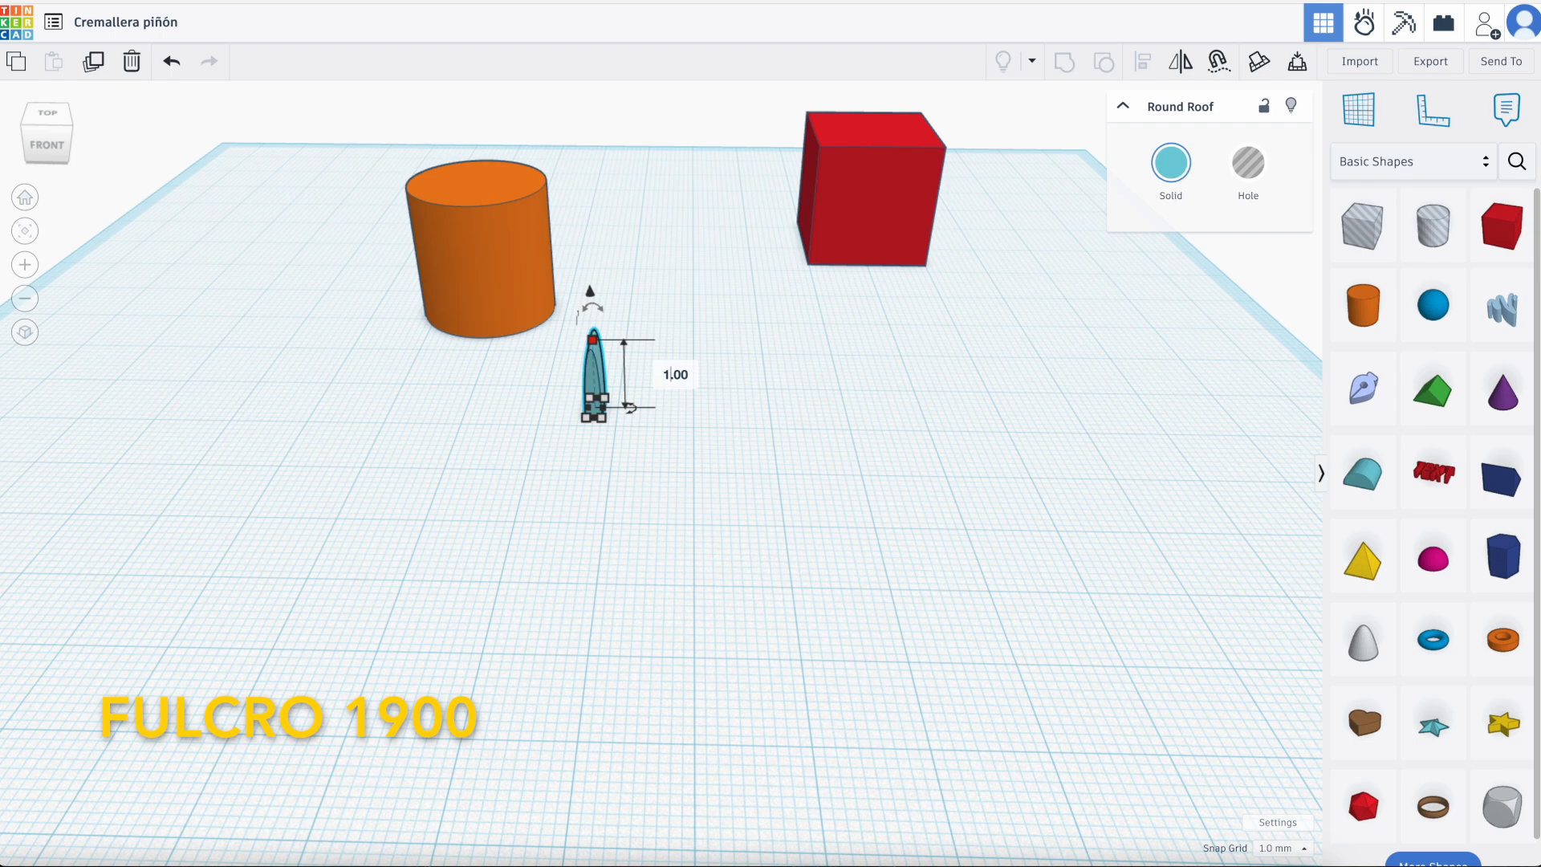
key("Return")
Duplicate the small round-roof tooth and move the copy back and to the right of the original
right_click_drag(717, 491, 719, 522)
left_click(92, 68)
key("Up")
key("Up")
key("Up")
key("Up")
key("Up")
key("Up")
key("Up")
key("Up")
key("Up")
key("Up")
key("Up")
key("Up")
key("Up")
key("Up")
key("Up")
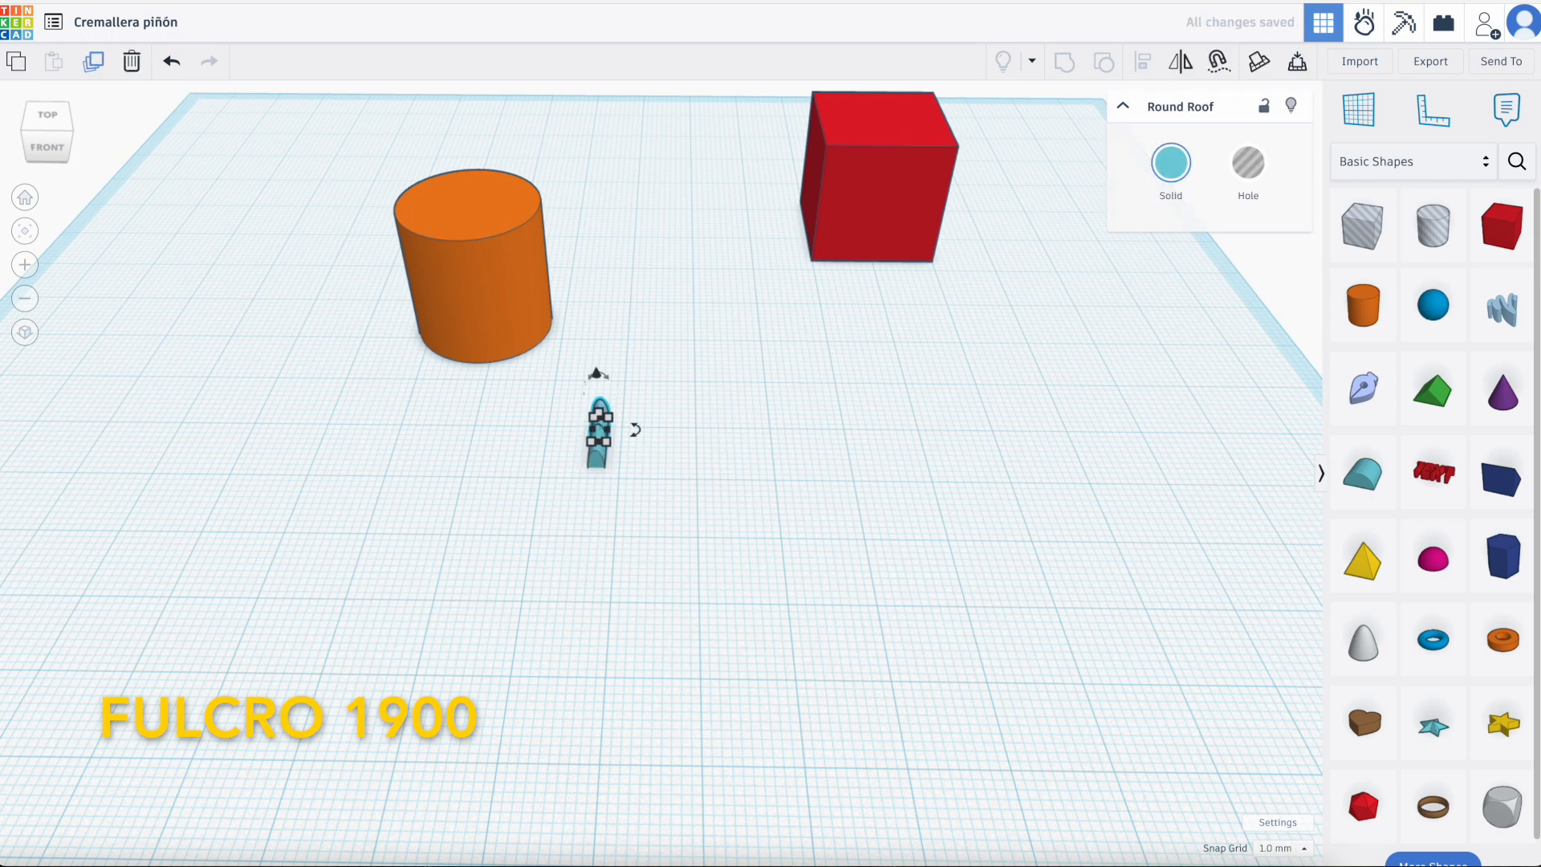
key("Right")
key("Right")
key("Right")
key("Right")
key("Right")
key("Right")
key("Right")
key("Right")
key("Right")
key("Right")
key("Right")
left_click(648, 522)
Rotate the front round-roof tooth by -90° so that it stands upright on its end
right_click_drag(648, 522, 419, 264)
scroll(470, 309, "up", 3)
left_click(472, 305)
left_click_drag(475, 280, 526, 304)
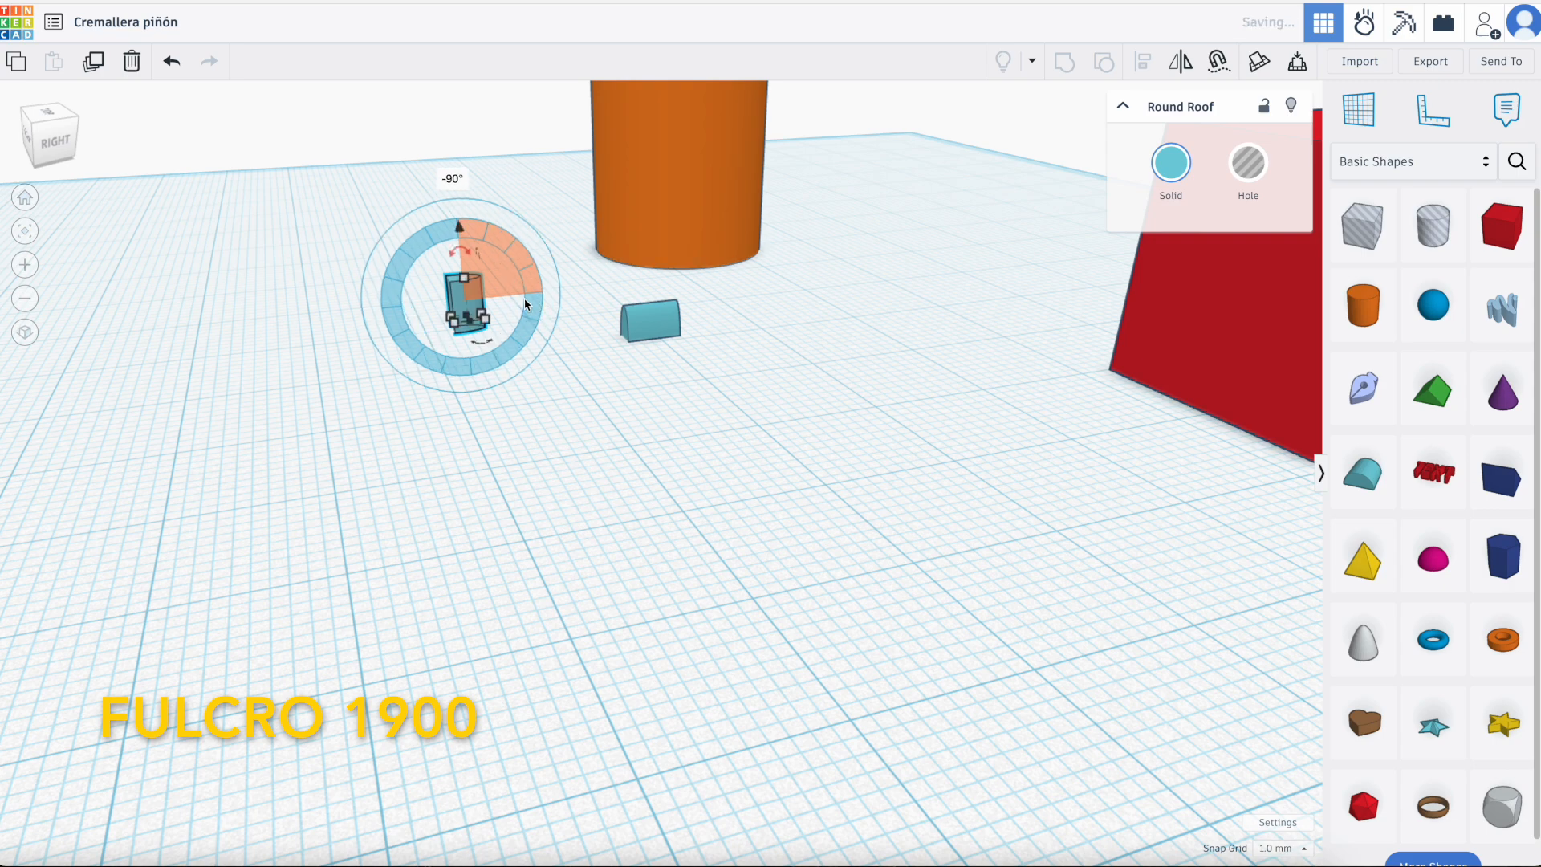
left_click(379, 460)
Duplicate the orange cylinder and move the copy forward, clear of the original
right_click_drag(379, 460, 707, 585)
scroll(752, 486, "down", 4)
left_click(706, 255)
left_click(93, 62)
key("Down")
key("Down")
key("Down")
key("Down")
key("Down")
key("Down")
key("Down")
key("Down")
key("Down")
key("Down")
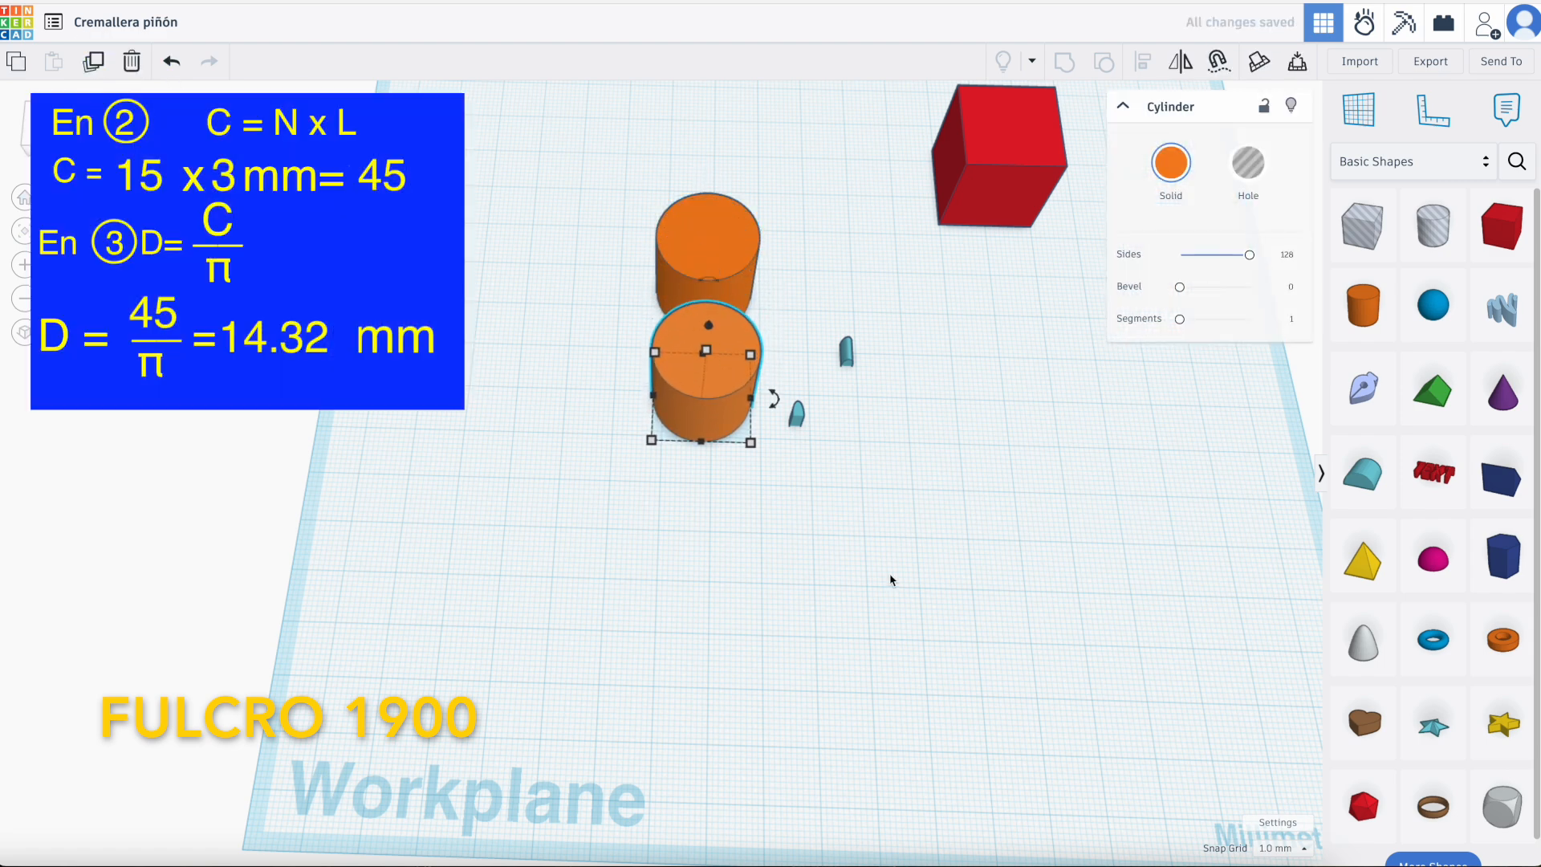
key("Down")
key("Down")
key("Down")
key("Down")
key("Down")
key("Down")
key("Down")
key("Down")
key("Down")
key("Down")
key("Down")
key("Down")
Reduce the height of the duplicated cylinder
right_click_drag(891, 580, 867, 502)
left_click(704, 381)
left_click(784, 424)
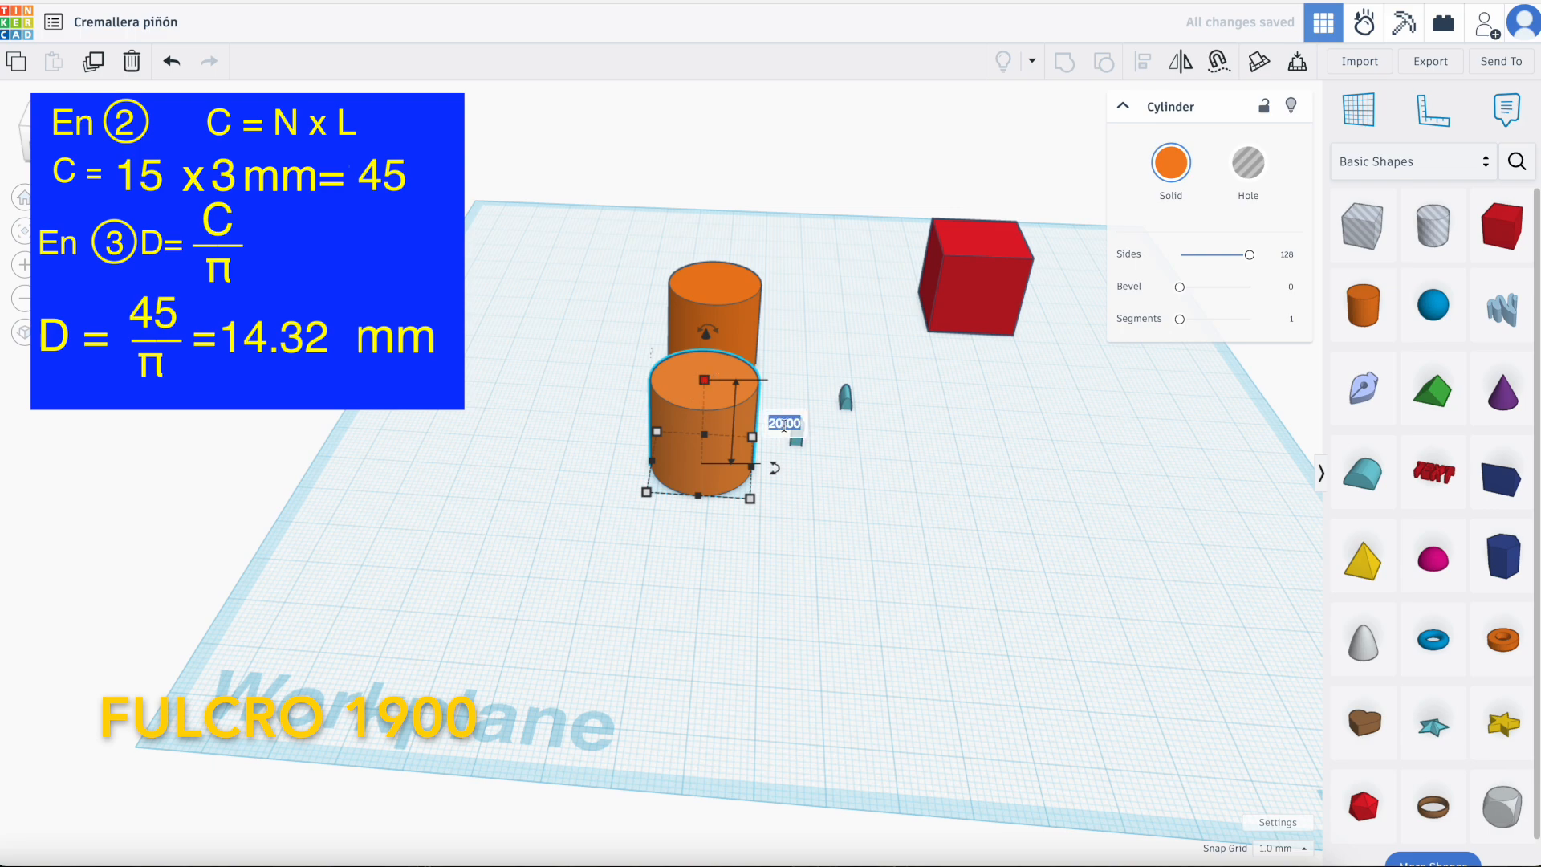
key("Return")
Set the duplicated cylinder's width to 2 mm and its length to 14.32 mm, making a thin ellipse
right_click_drag(859, 548, 860, 634)
left_click(752, 419)
left_click(706, 354)
key("Left")
key("Return")
left_click(738, 463)
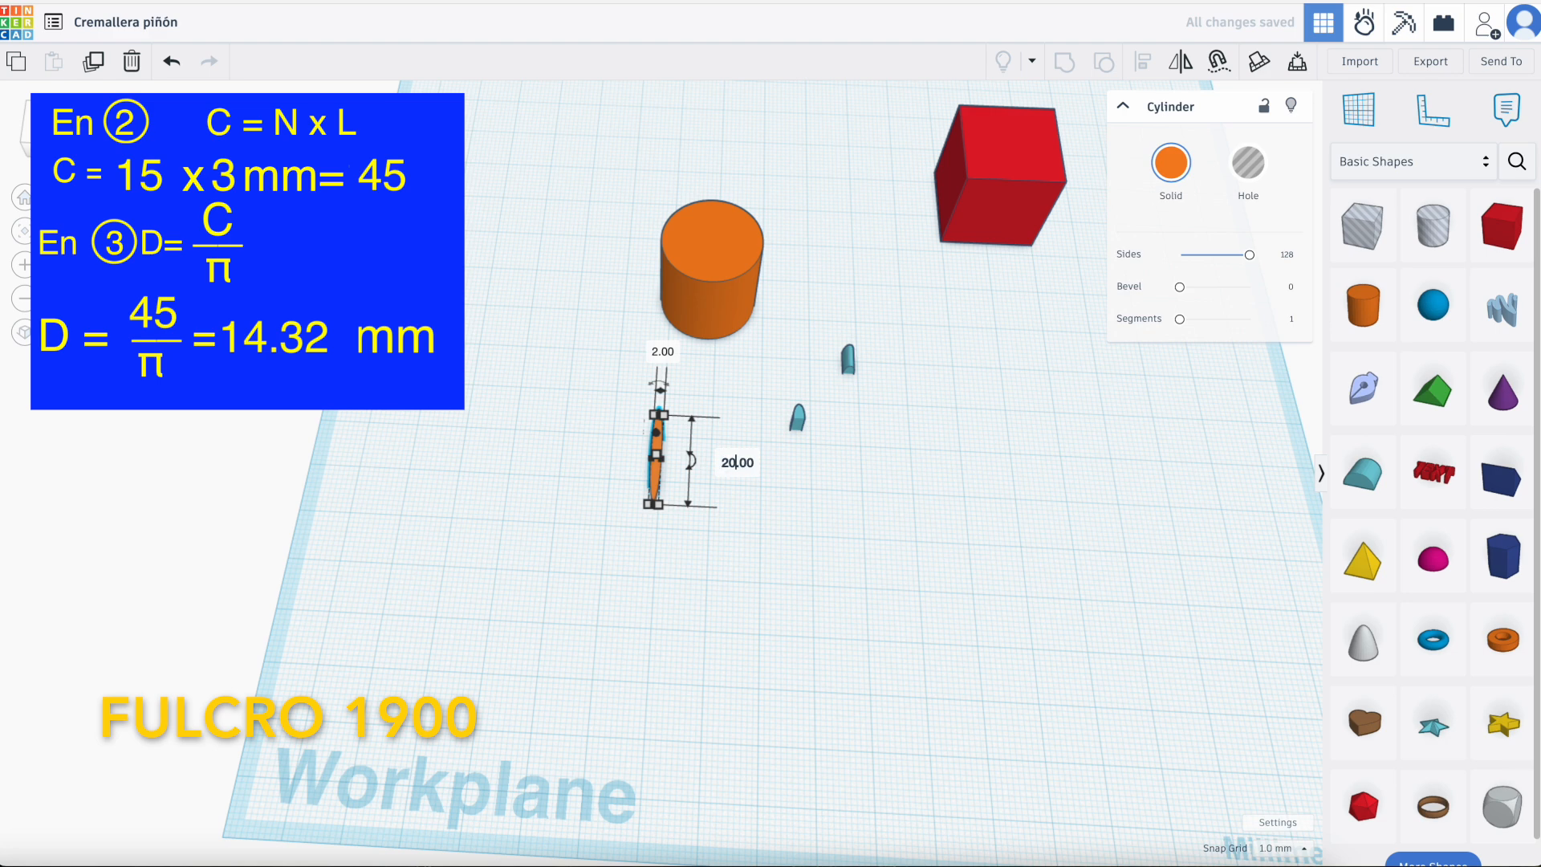
left_click(754, 463)
type("2")
left_click(851, 486)
right_click_drag(851, 486, 860, 526)
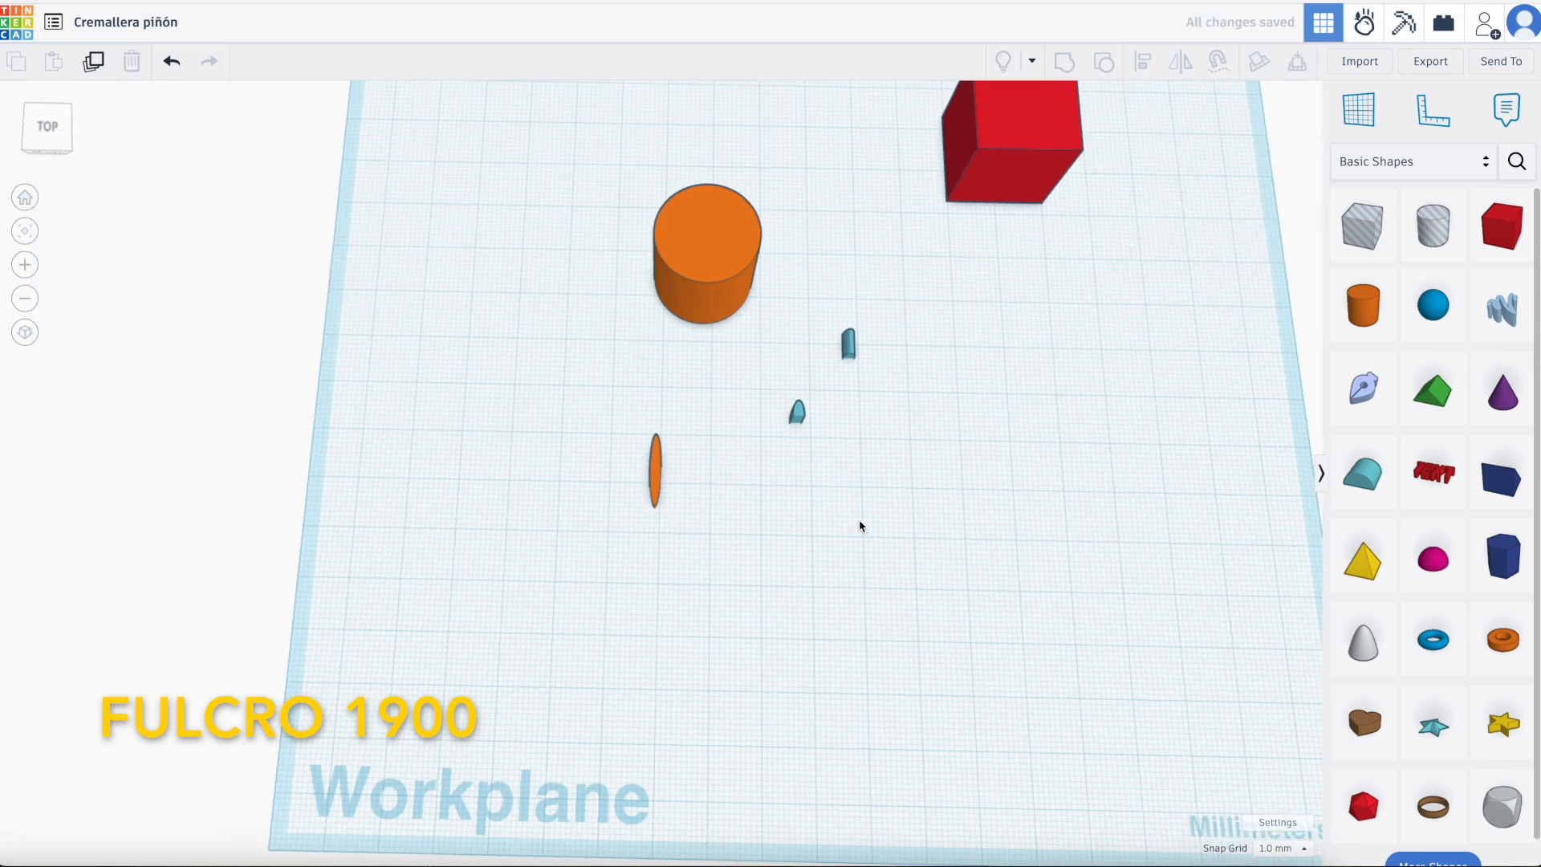
Align the upright tooth with the thin elliptical cylinder on their shared centreline and at their back edges
left_click_drag(637, 363, 816, 554)
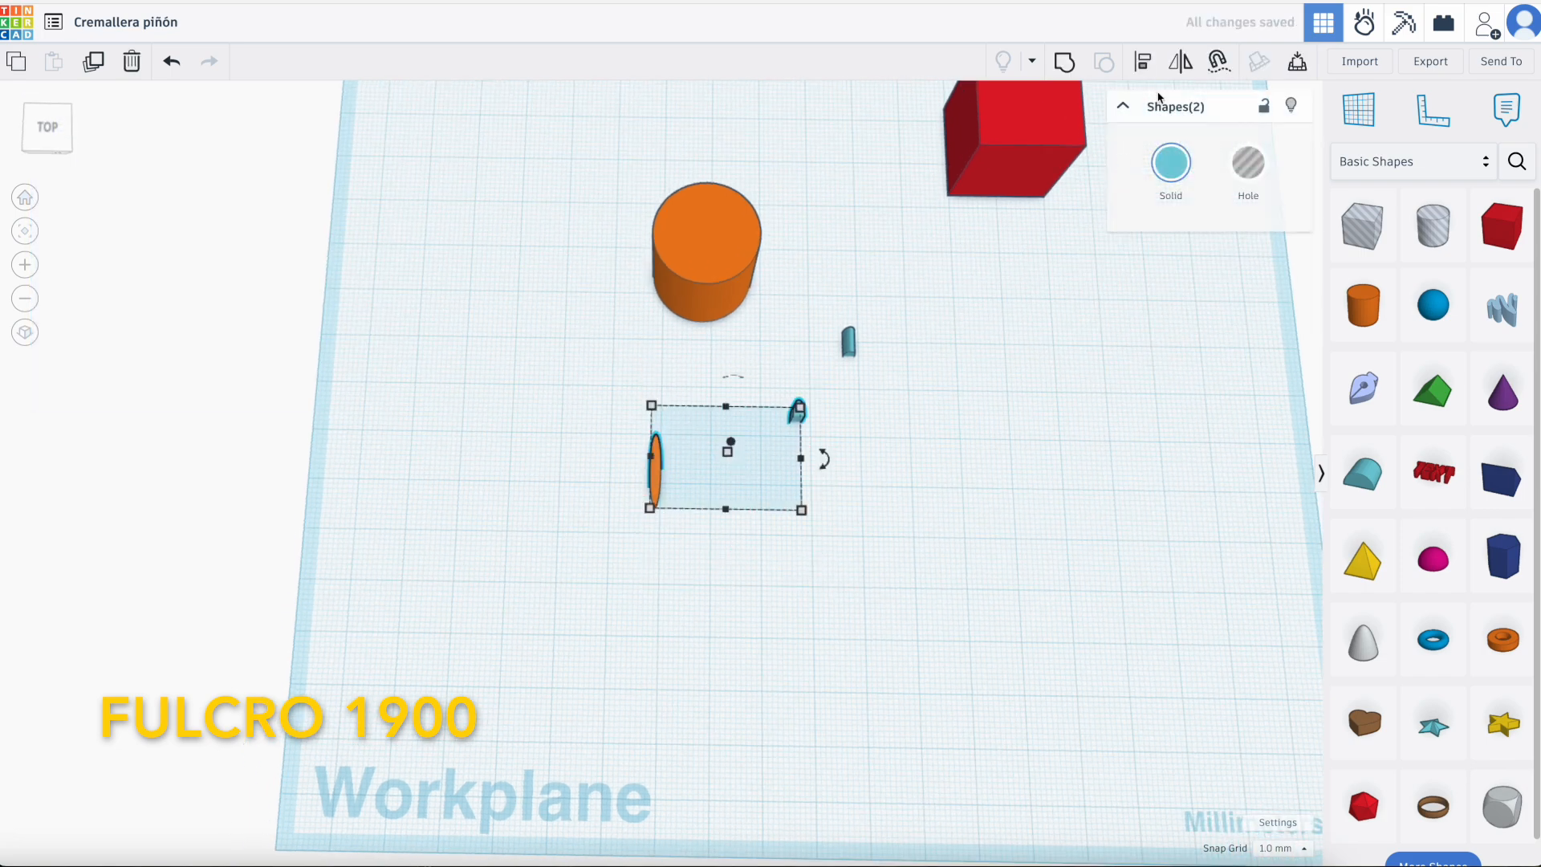
left_click(1144, 70)
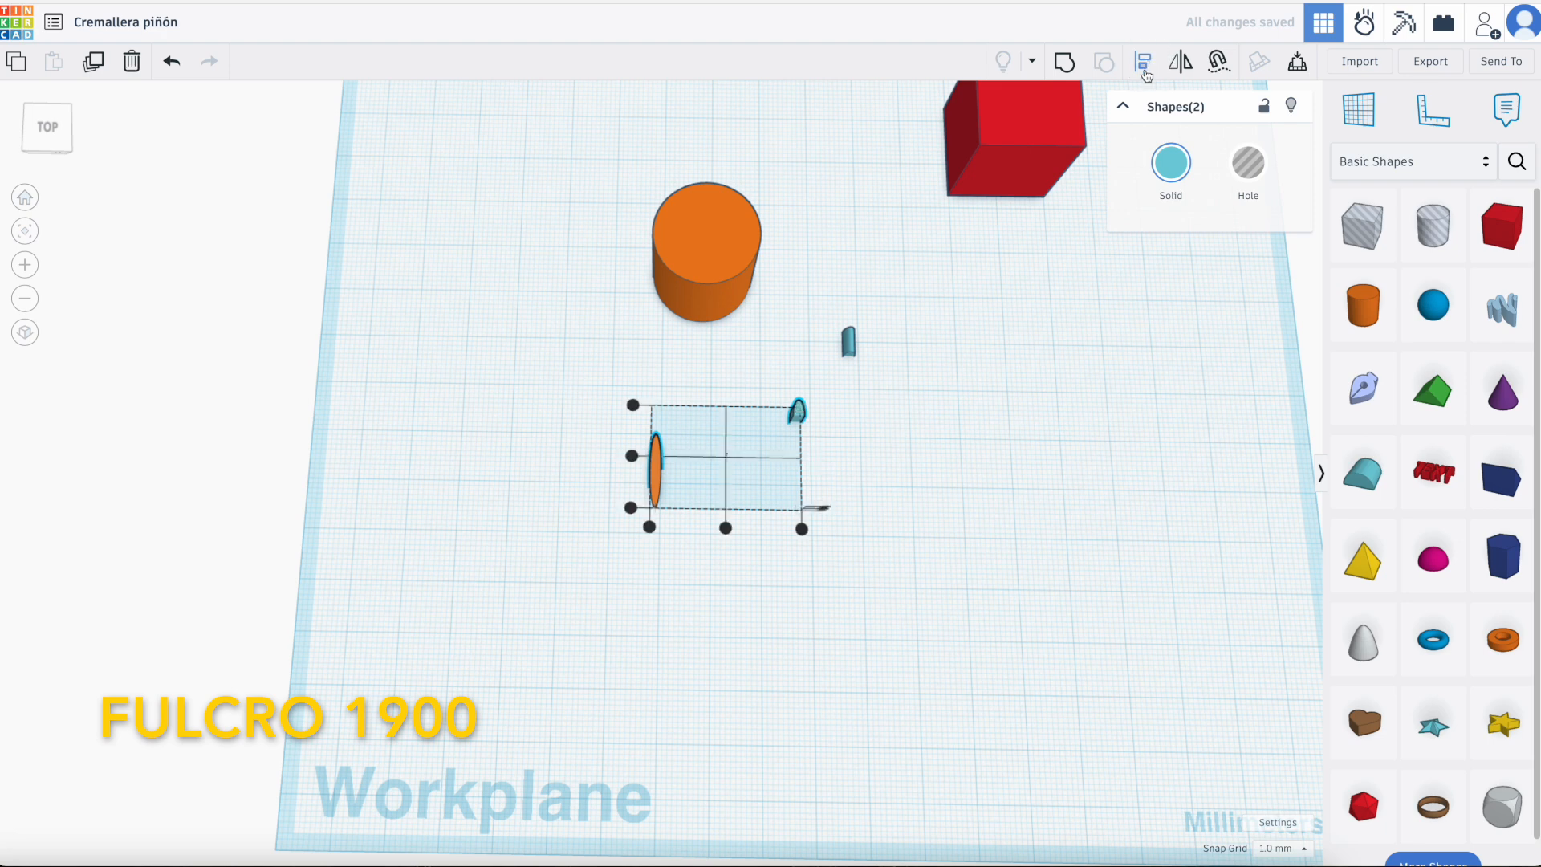
left_click(726, 529)
left_click(702, 406)
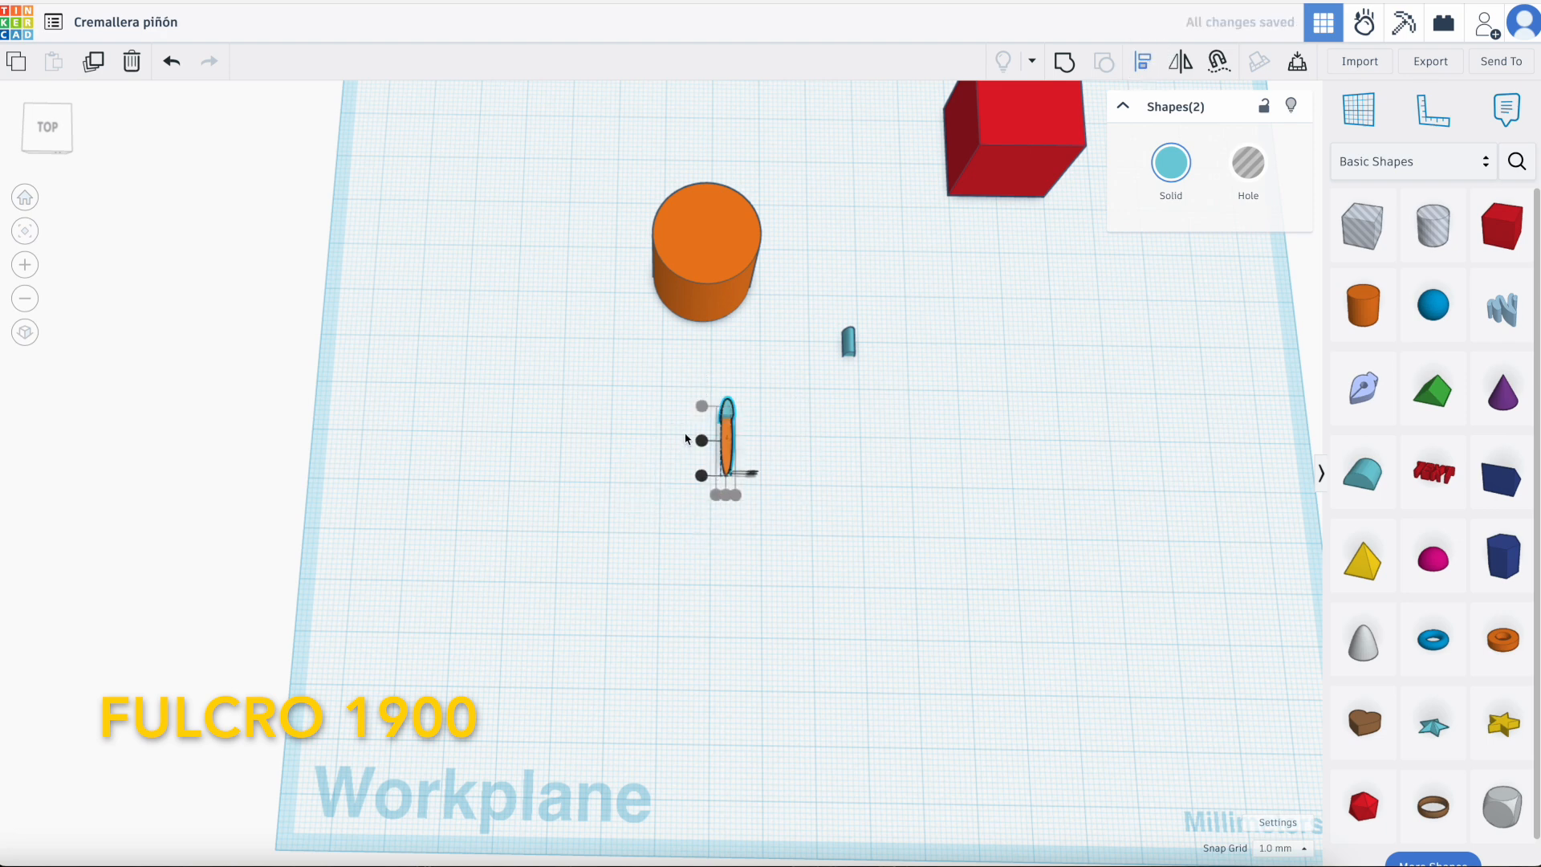
left_click(664, 422)
Duplicate the tooth together with the thin cylinder and rotate the copy by 24°
scroll(714, 401, "up", 3)
left_click_drag(711, 392, 775, 583)
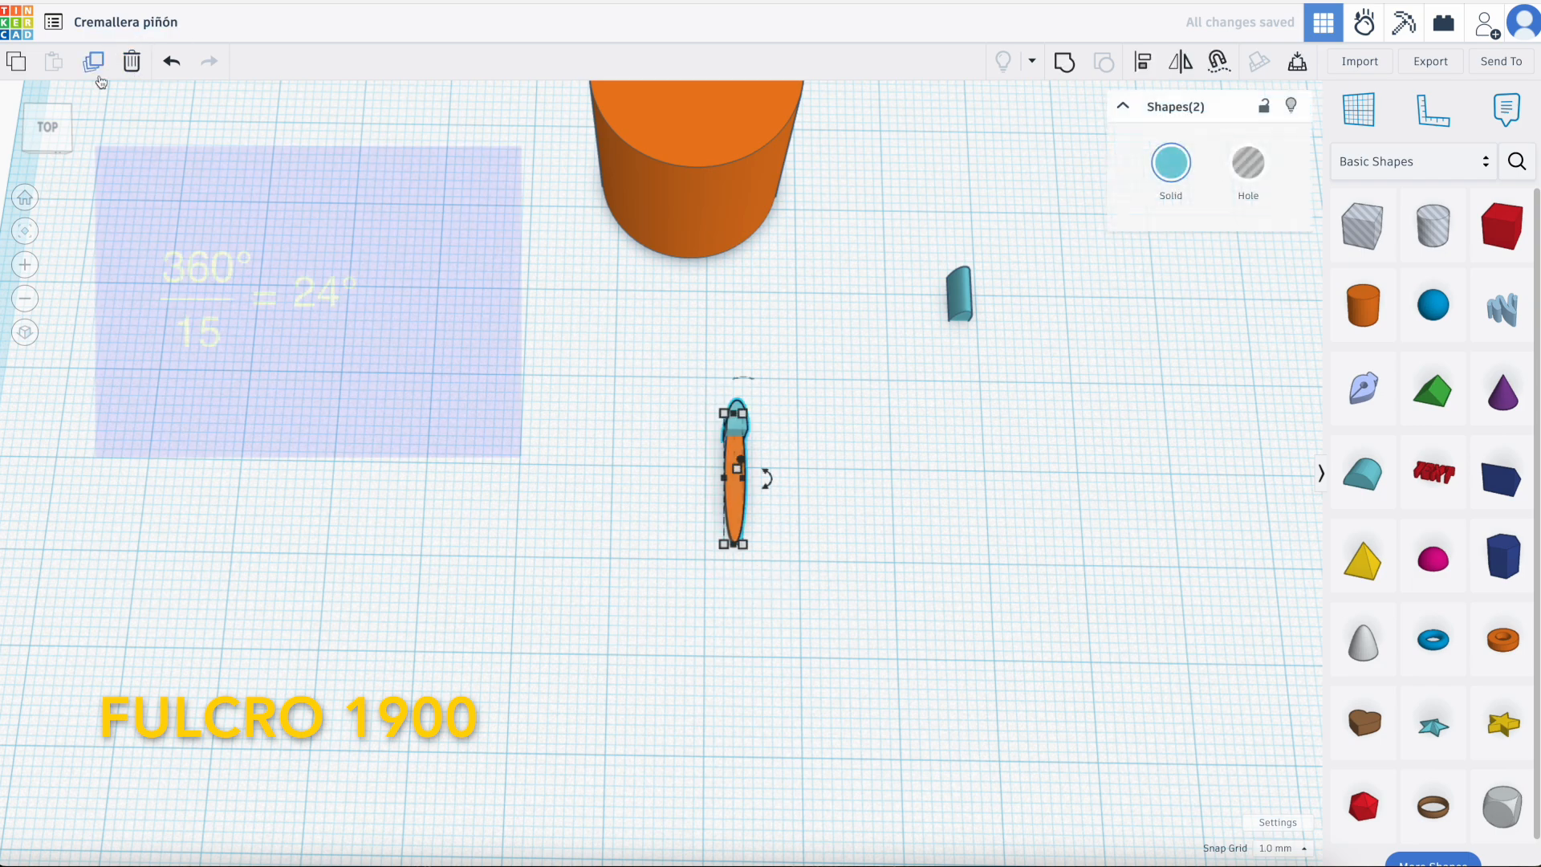
left_click(96, 67)
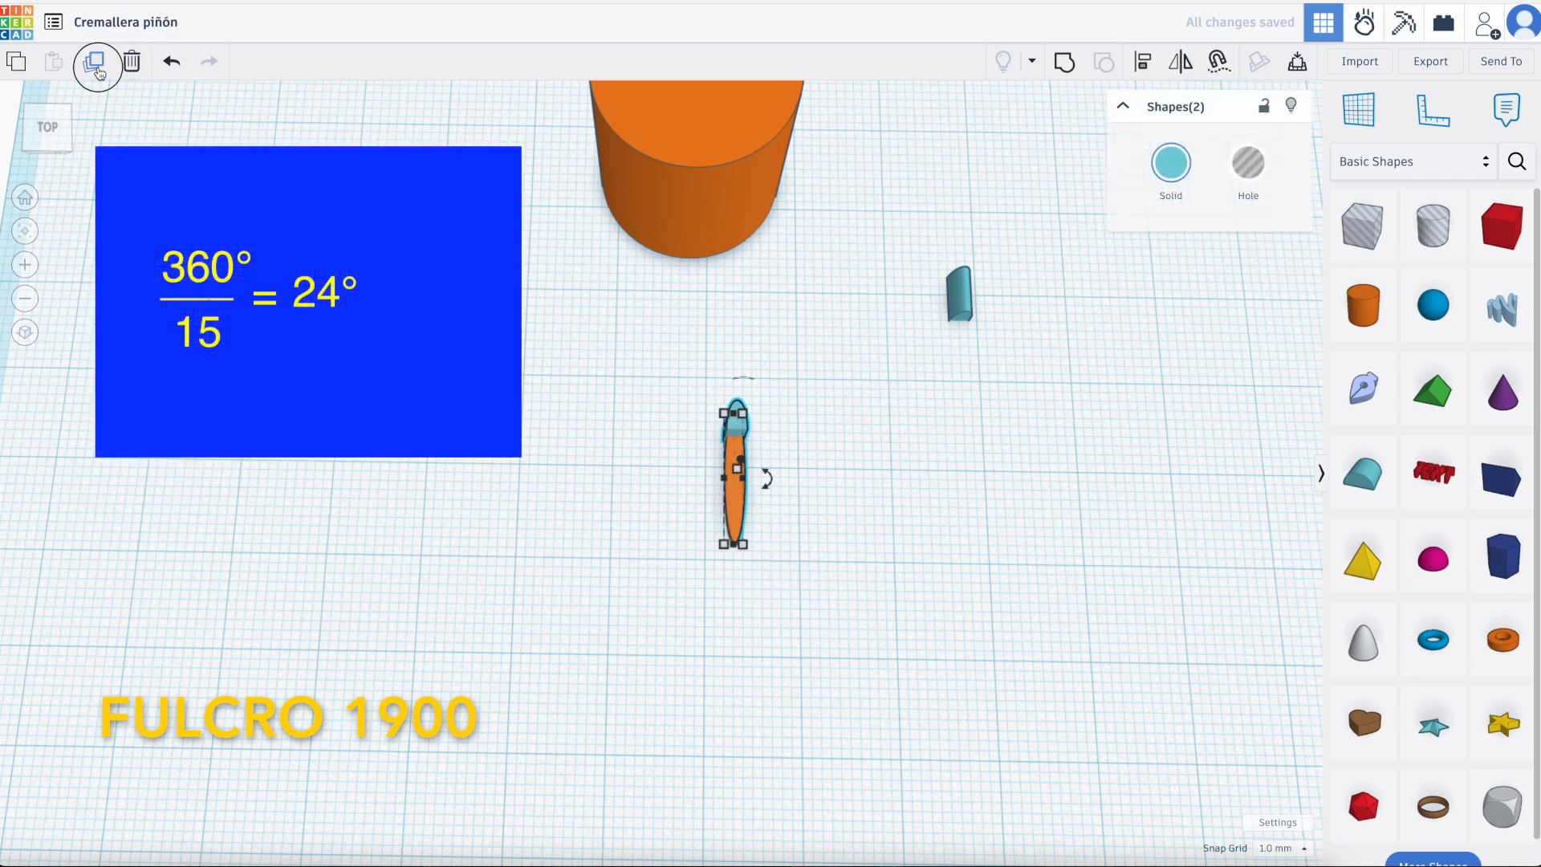
left_click(768, 489)
left_click(838, 480)
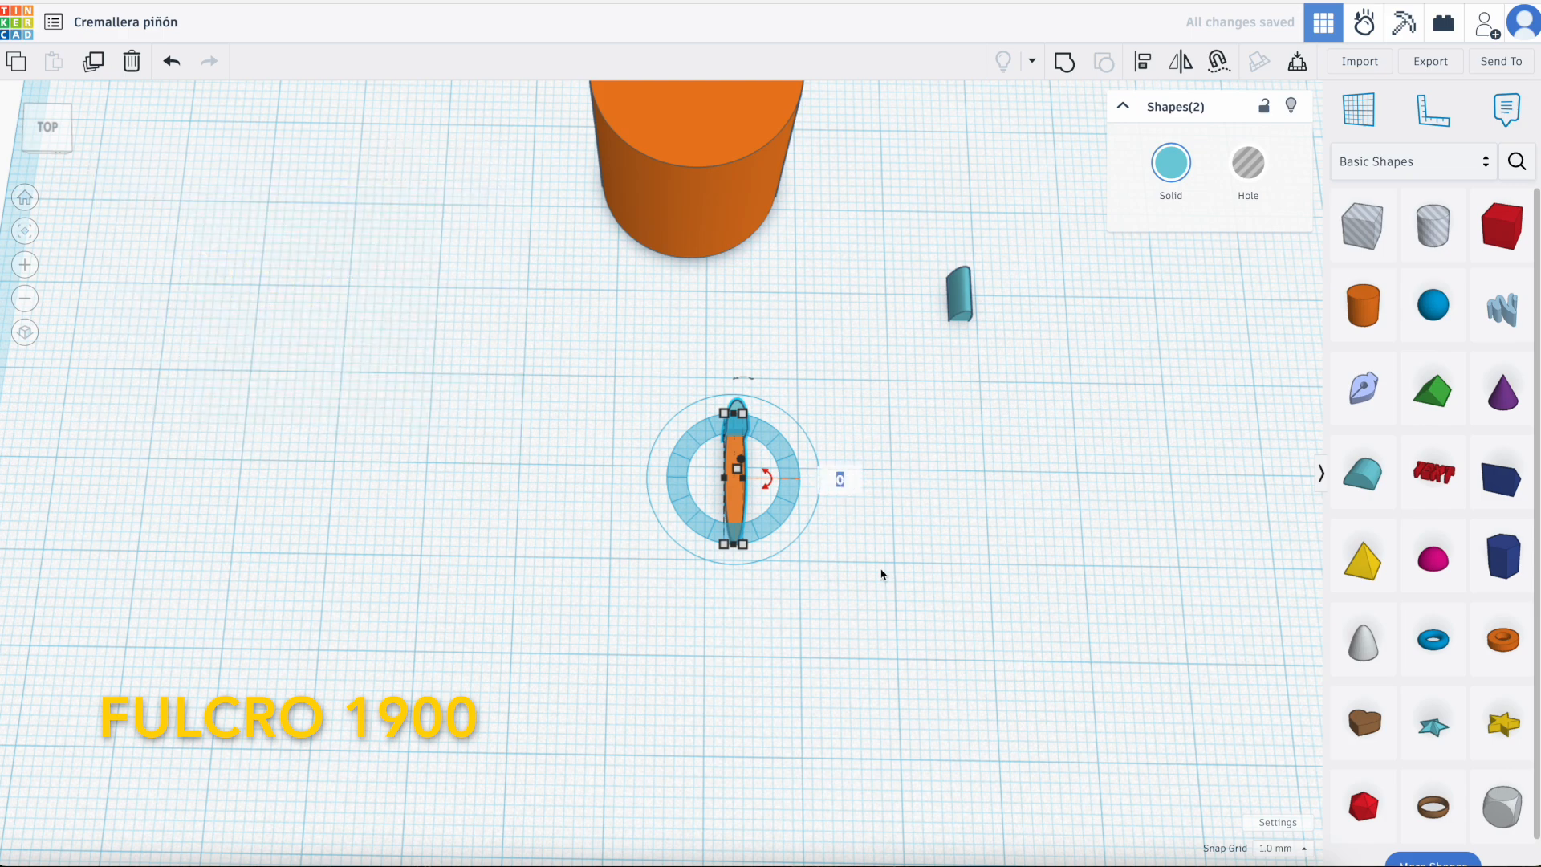
key("Return")
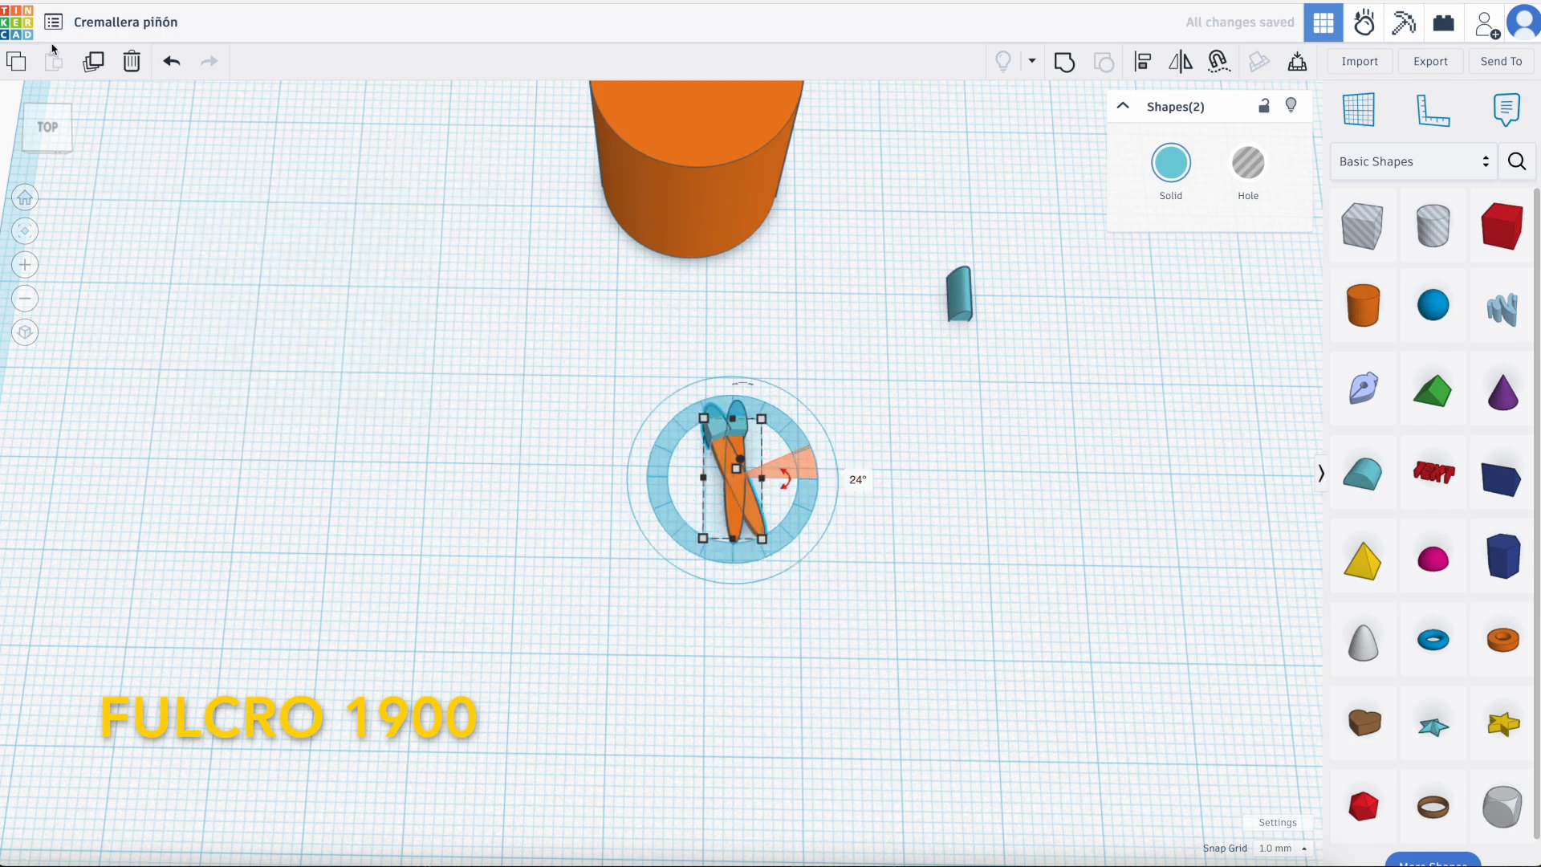
Repeat the 24° rotated duplication until the teeth form a full circle
left_click(88, 62)
left_click(88, 63)
left_click(90, 63)
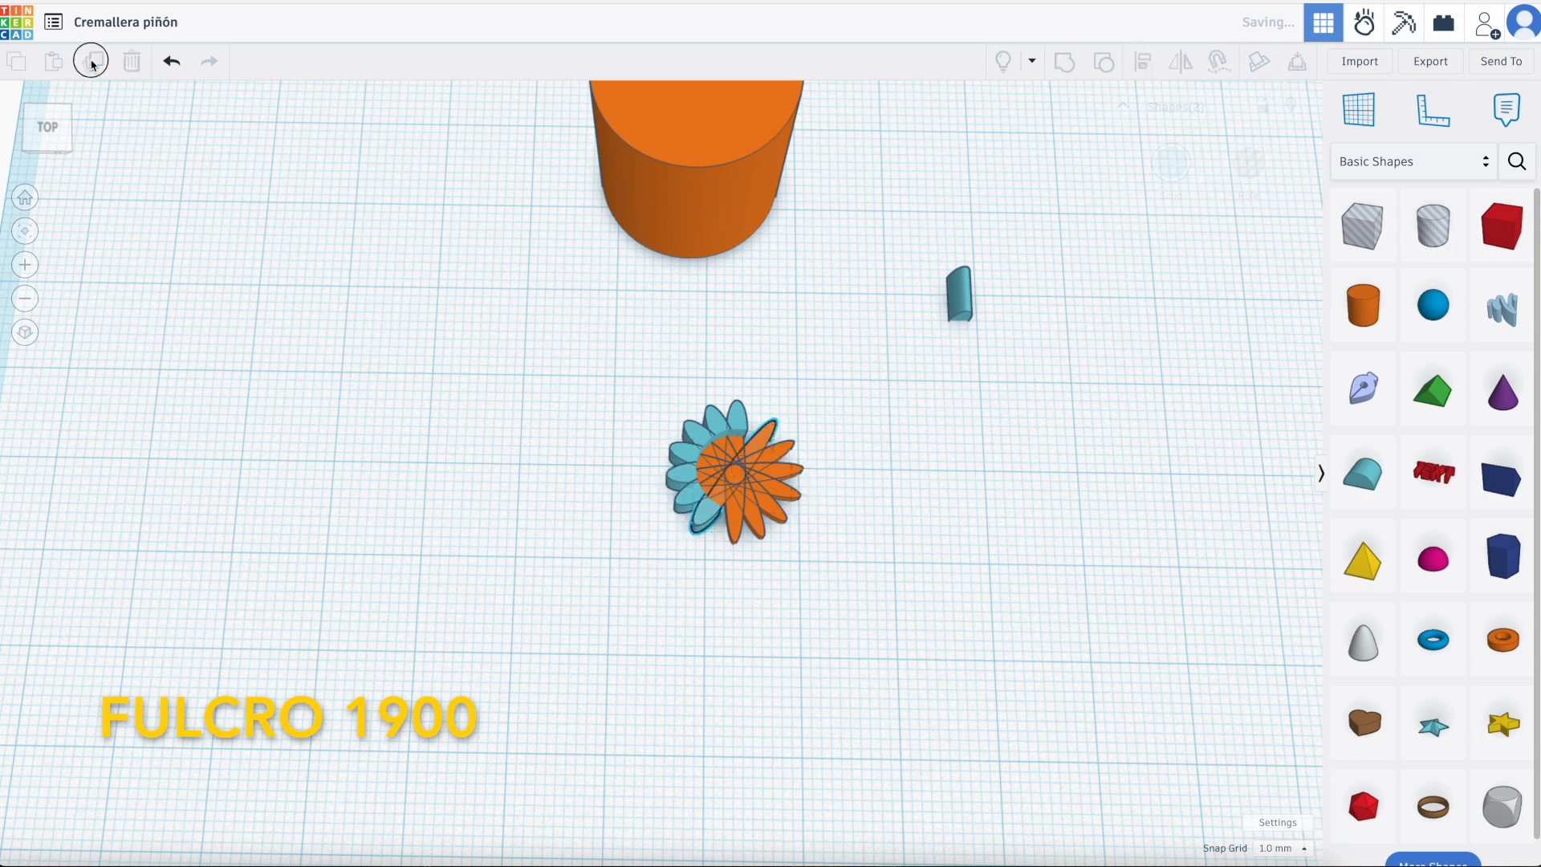
left_click(91, 64)
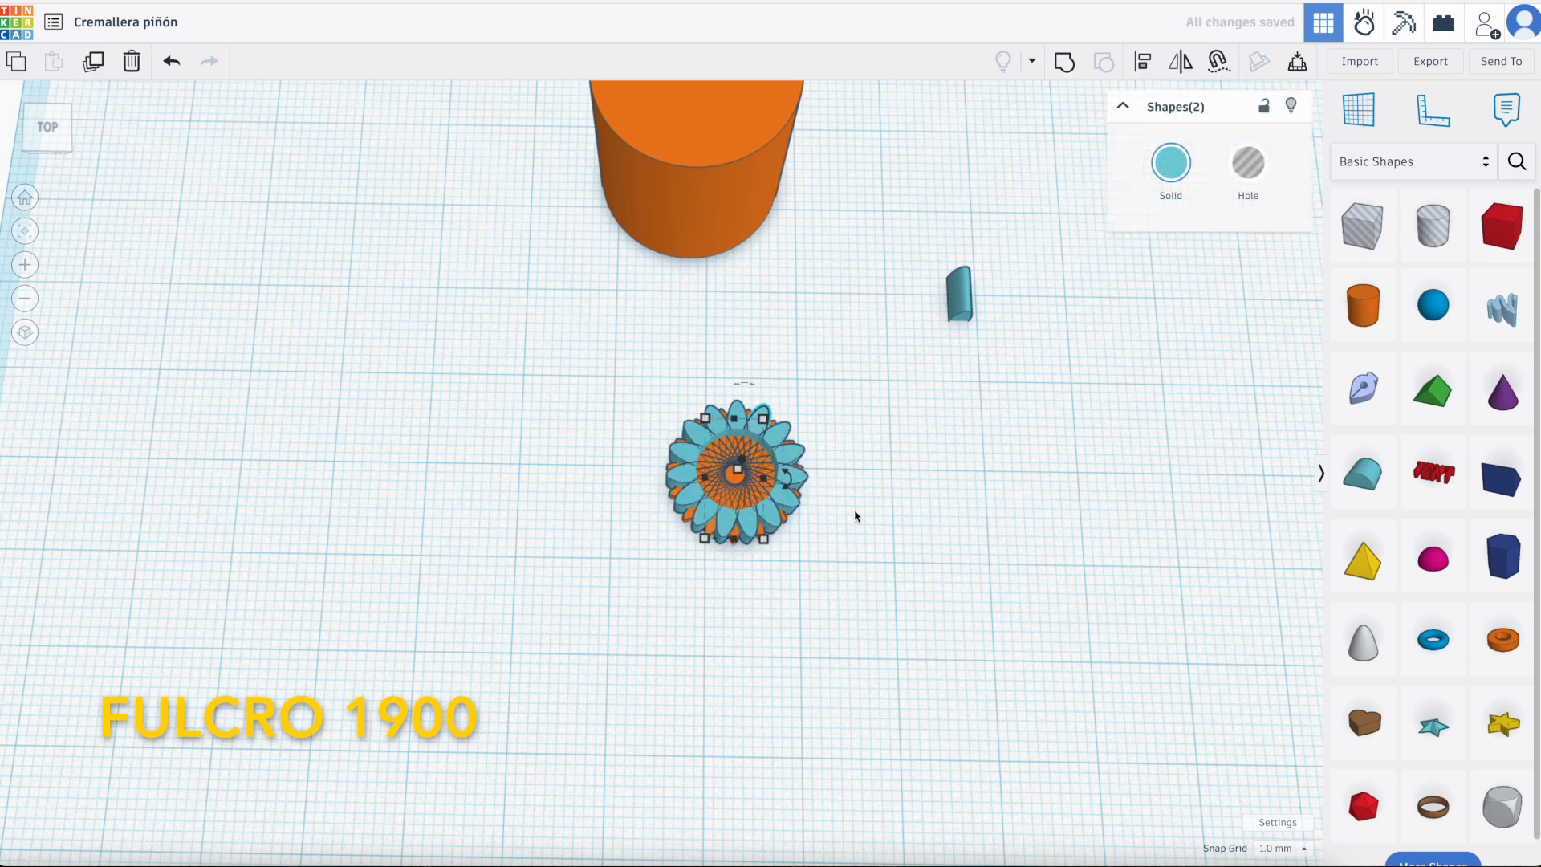
left_click(886, 556)
Delete all the thin orange cylinders so only the circle of blue teeth is left
scroll(811, 485, "up", 5)
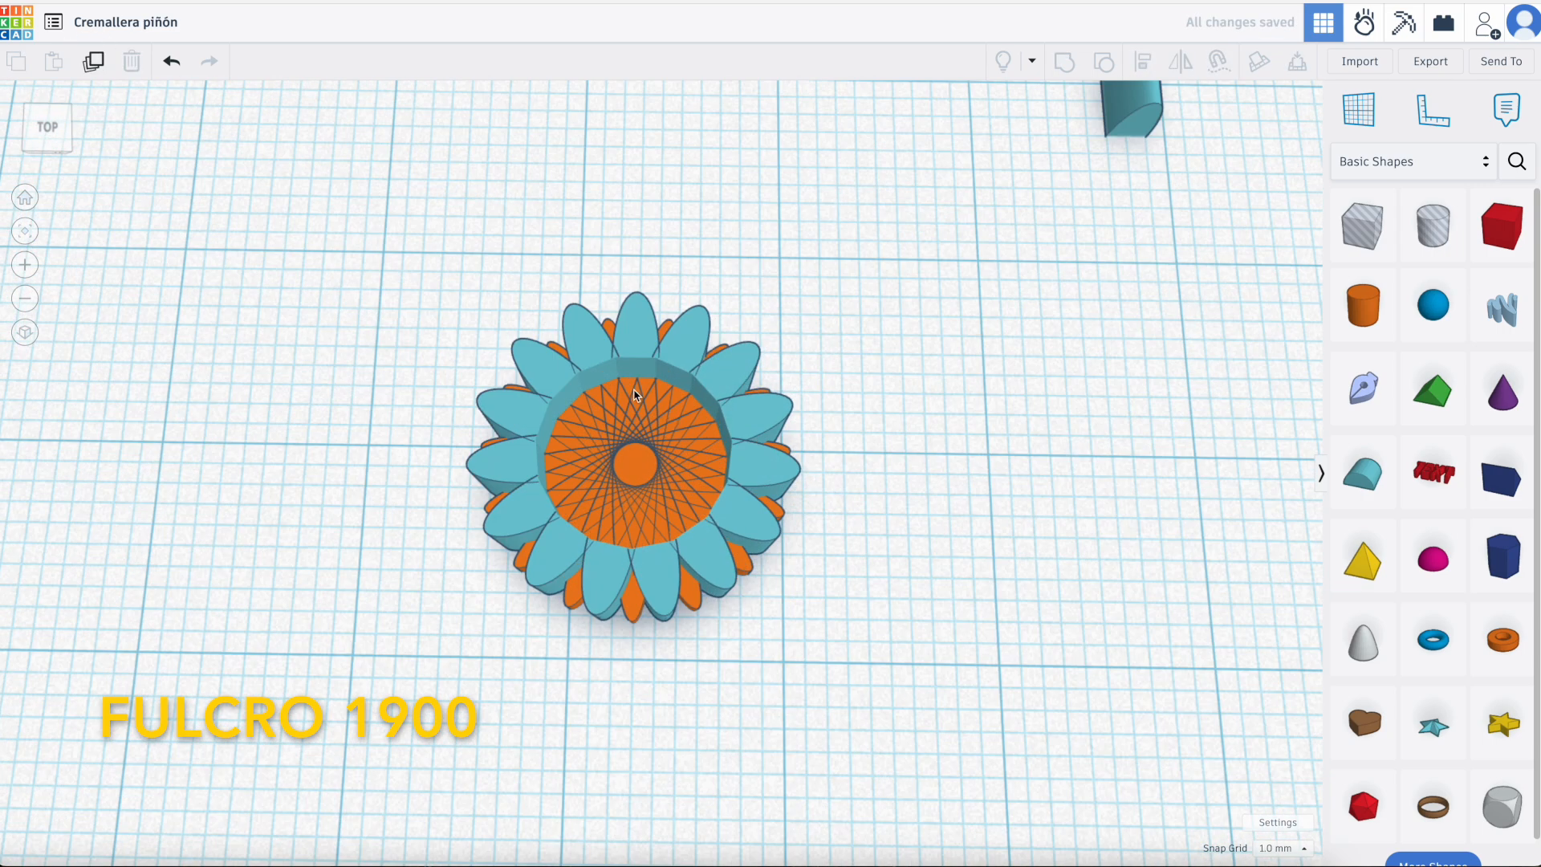
left_click(635, 395)
key("Delete")
left_click(633, 390)
key("Delete")
left_click(633, 390)
key("Delete")
right_click_drag(632, 390, 634, 532)
left_click(636, 602)
key("Delete")
Select all the teeth in the circle and group them into one ring
scroll(942, 619, "down", 5)
right_click_drag(942, 619, 806, 587)
left_click_drag(763, 568, 931, 727)
scroll(1011, 701, "up", 2)
scroll(1010, 700, "up", 2)
left_click(1064, 63)
Set the height of the remaining orange cylinder to 5 mm
scroll(928, 601, "down", 4)
left_click(796, 321)
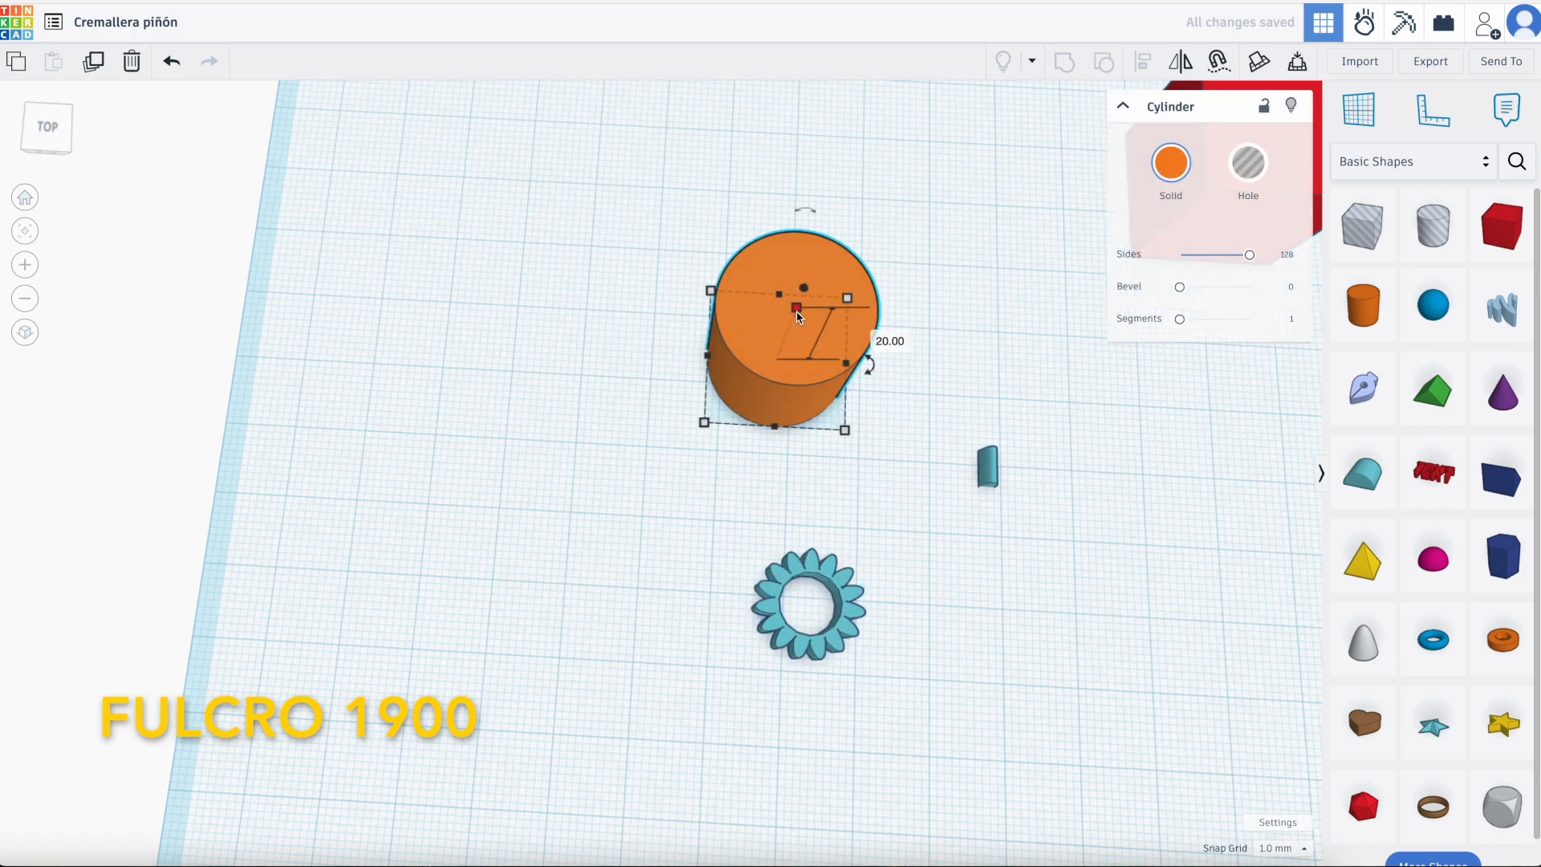
left_click(875, 338)
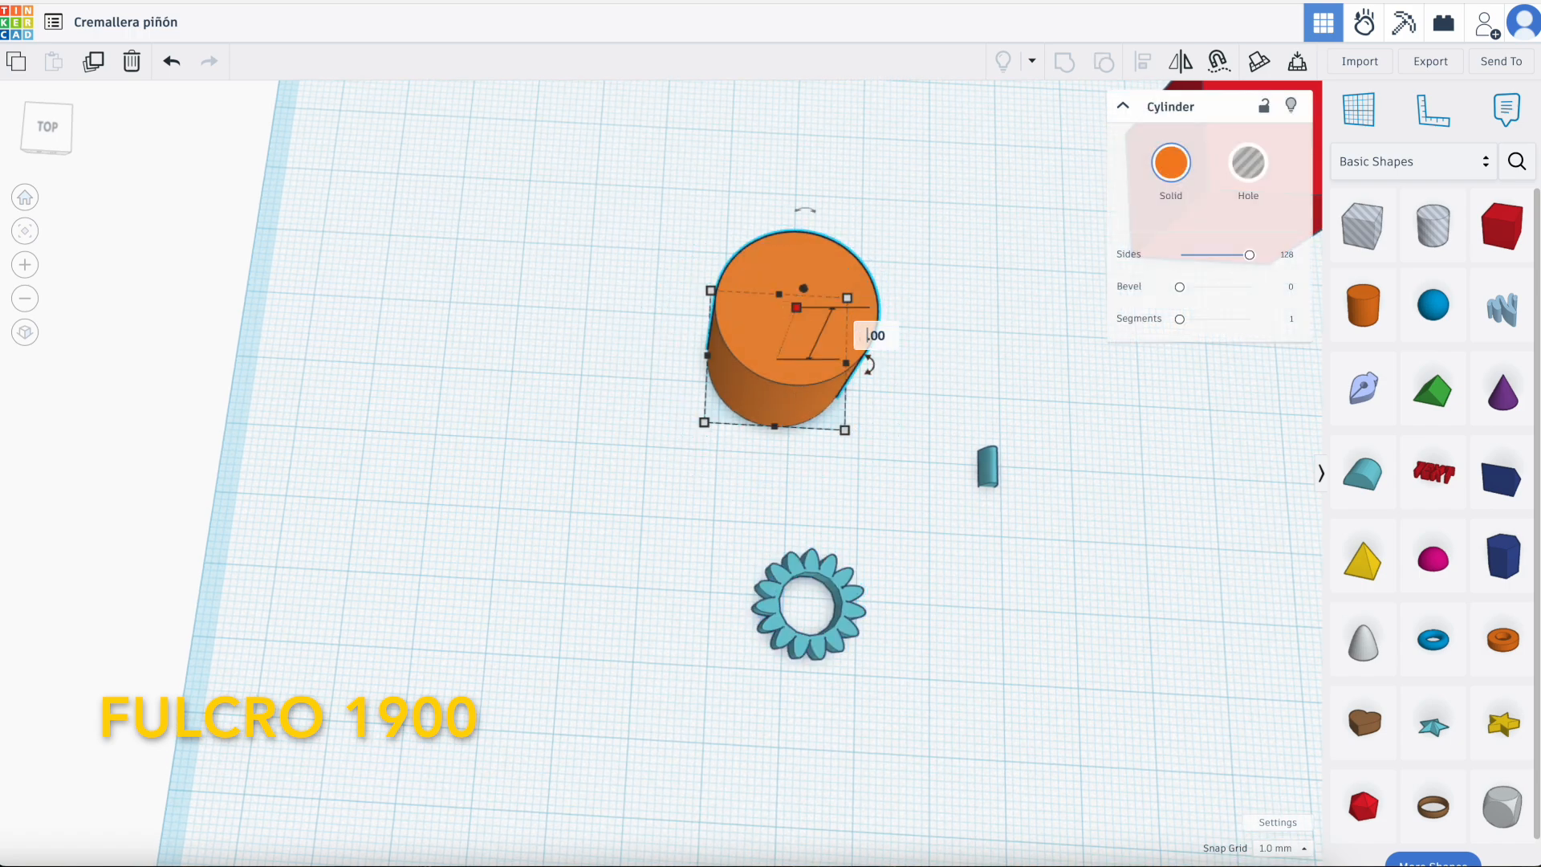
type("5")
key("Return")
Set both the length and the width of the orange cylinder to 11.32 mm
mouse_move(712, 292)
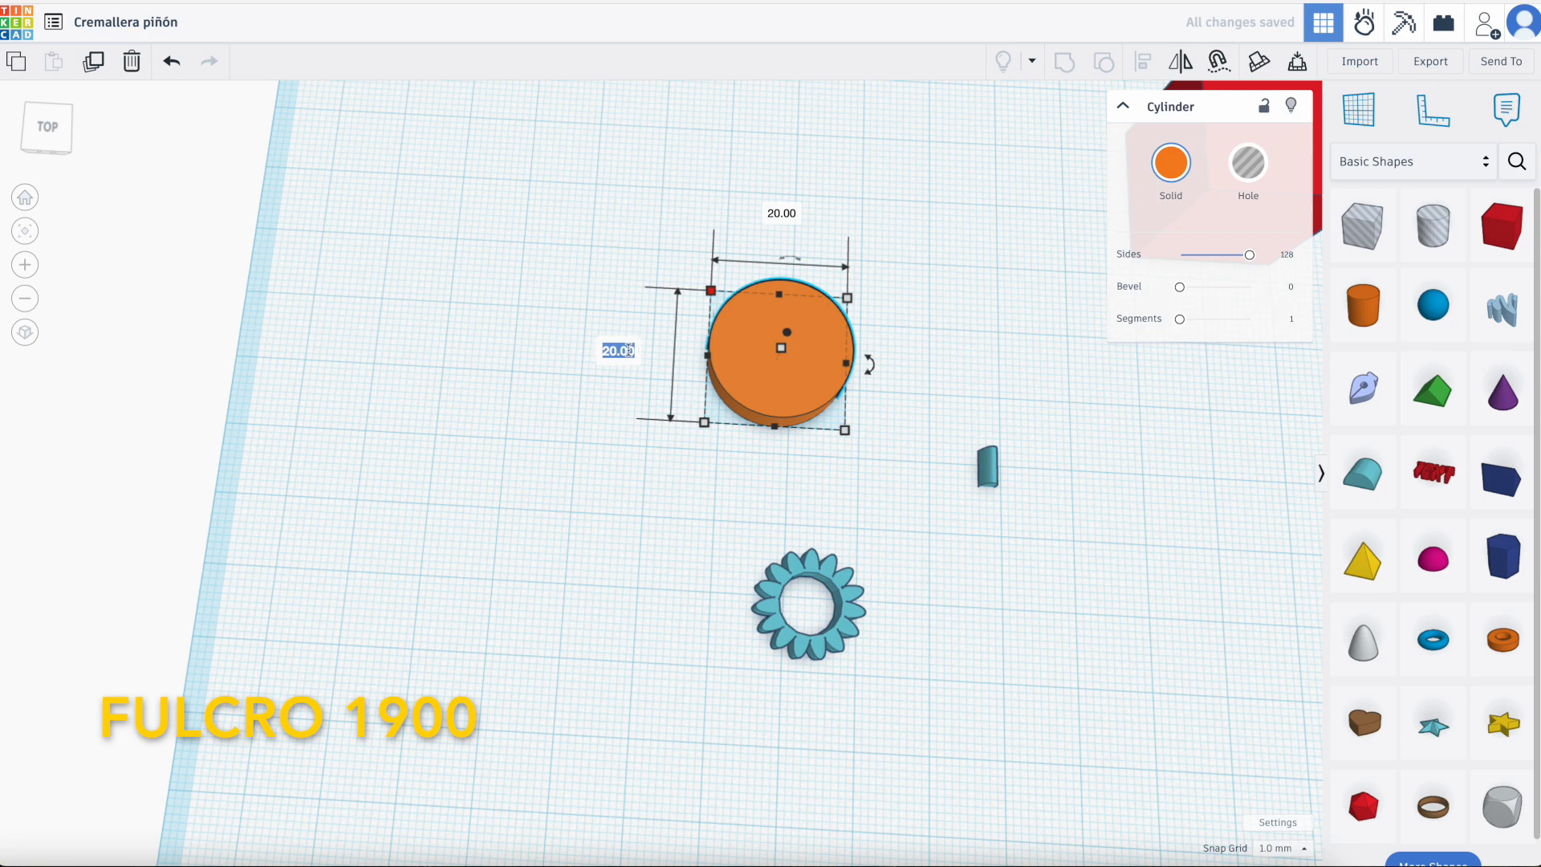
key("BackSpace")
key("BackSpace")
left_click(779, 217)
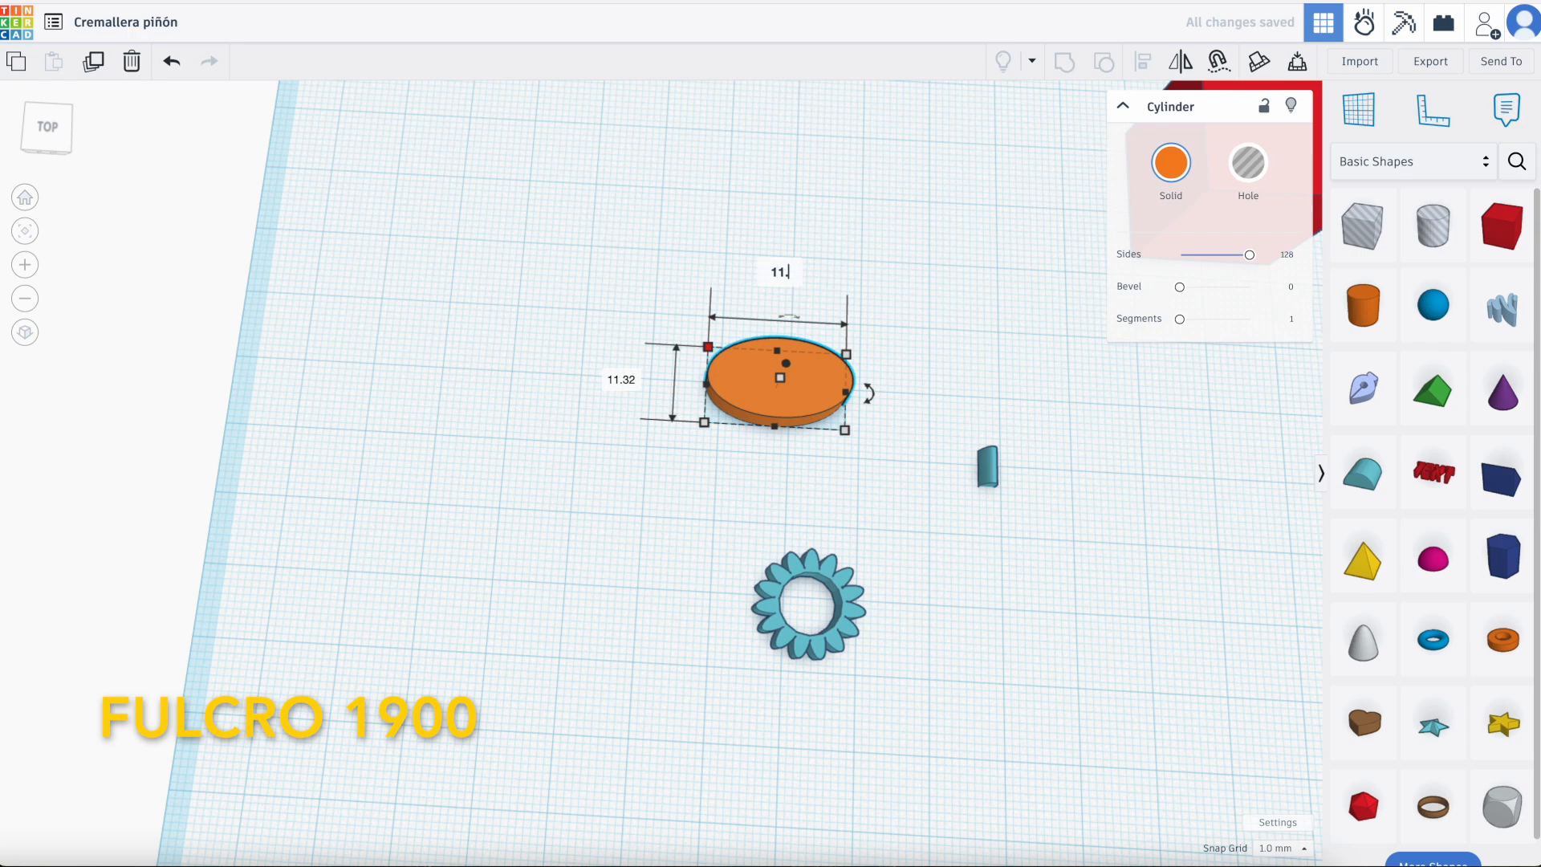
type("32")
key("Return")
Centre the orange cylinder and the tooth ring on each other in both horizontal directions and group them
left_click_drag(709, 325, 1004, 663)
key("f")
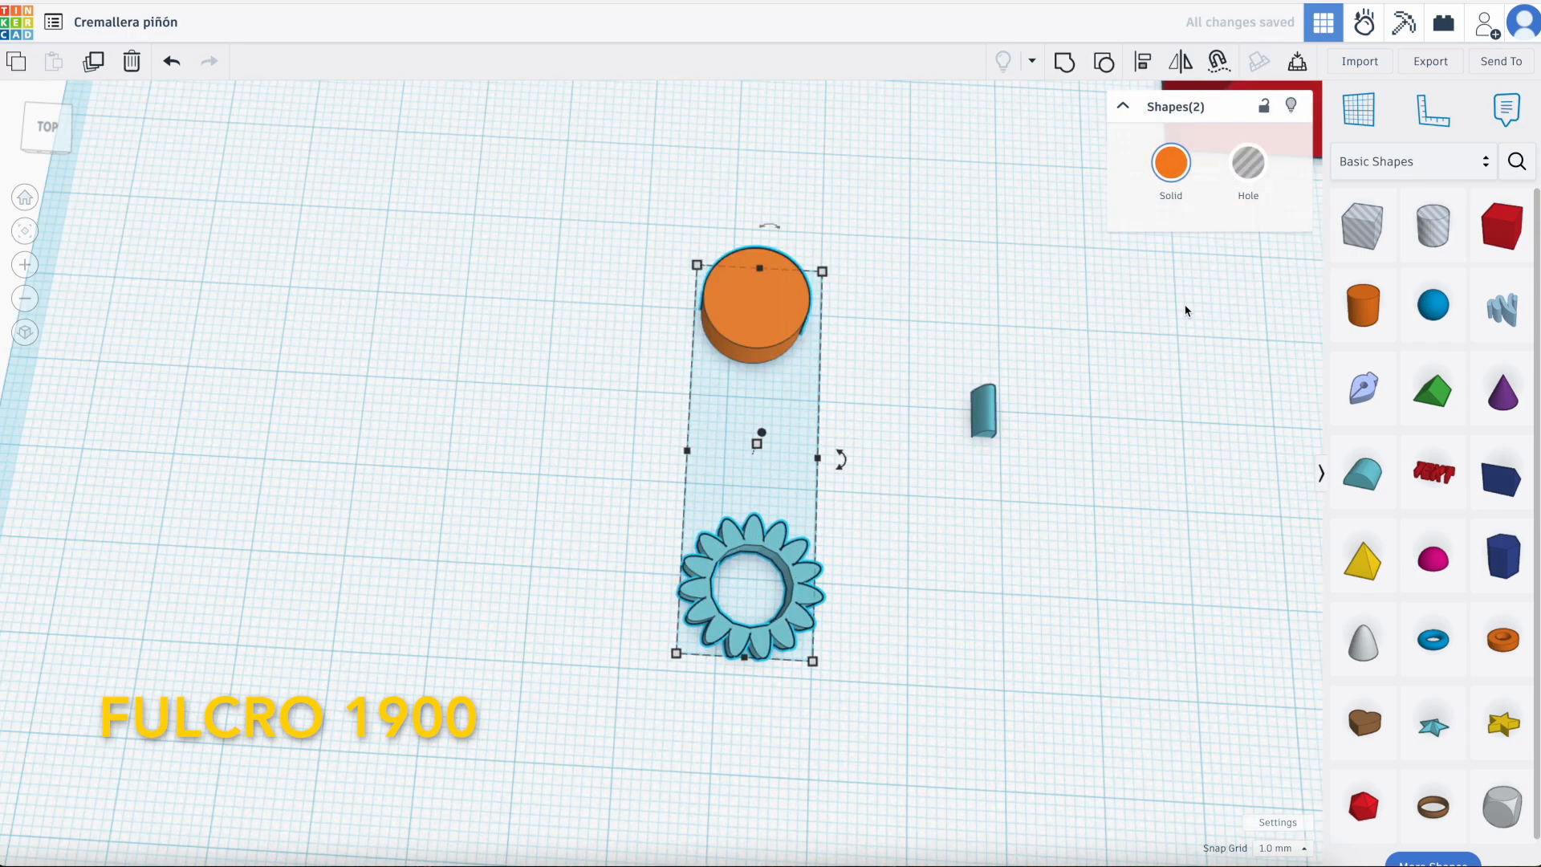
left_click(1143, 61)
left_click(744, 676)
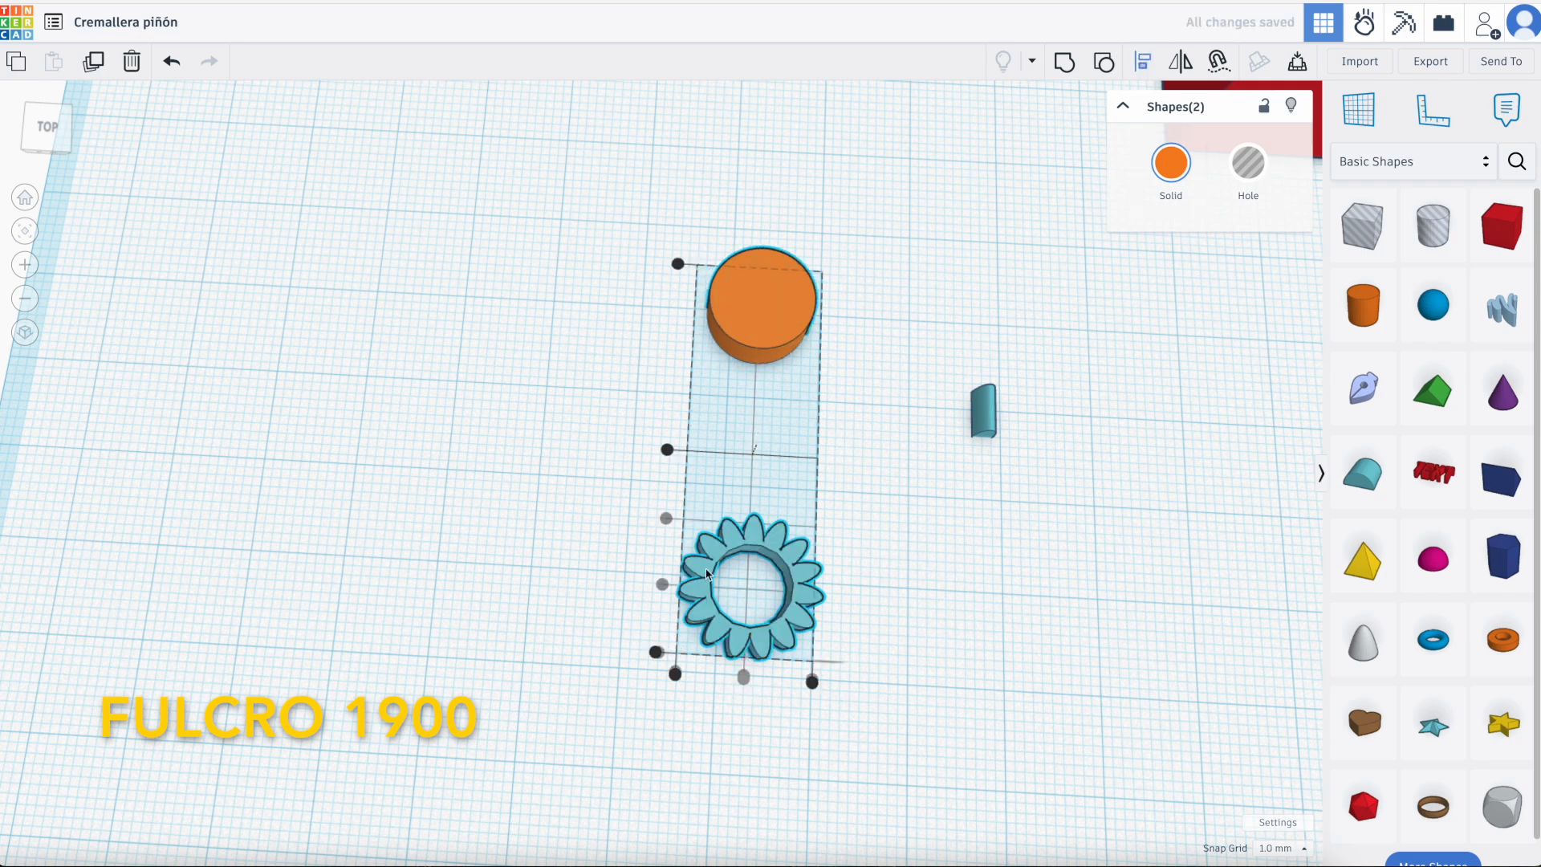
left_click(667, 449)
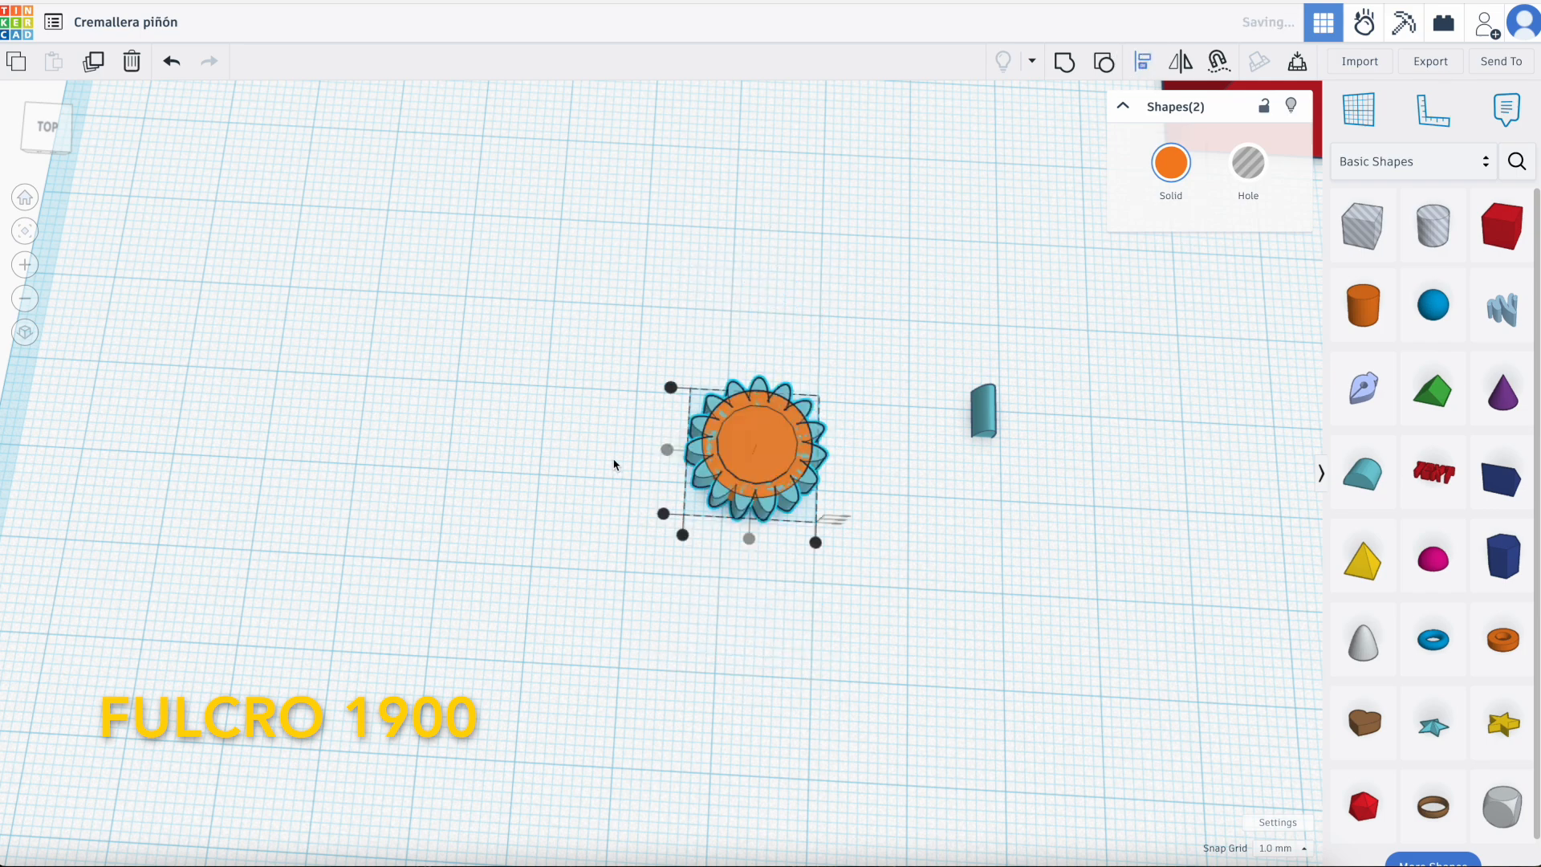
left_click(656, 371)
left_click_drag(684, 366, 841, 571)
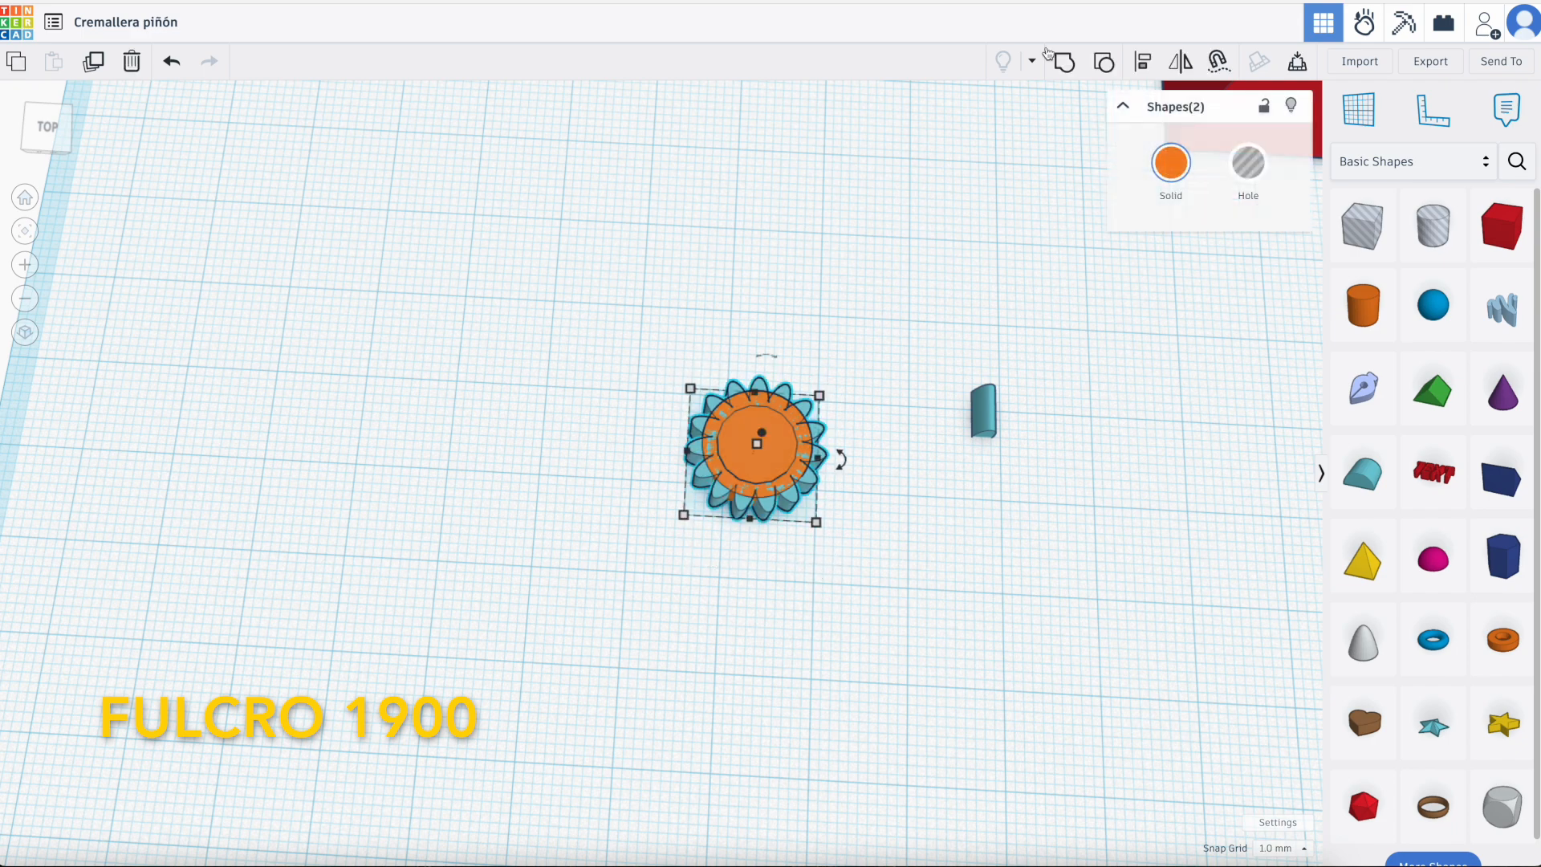
left_click(1062, 71)
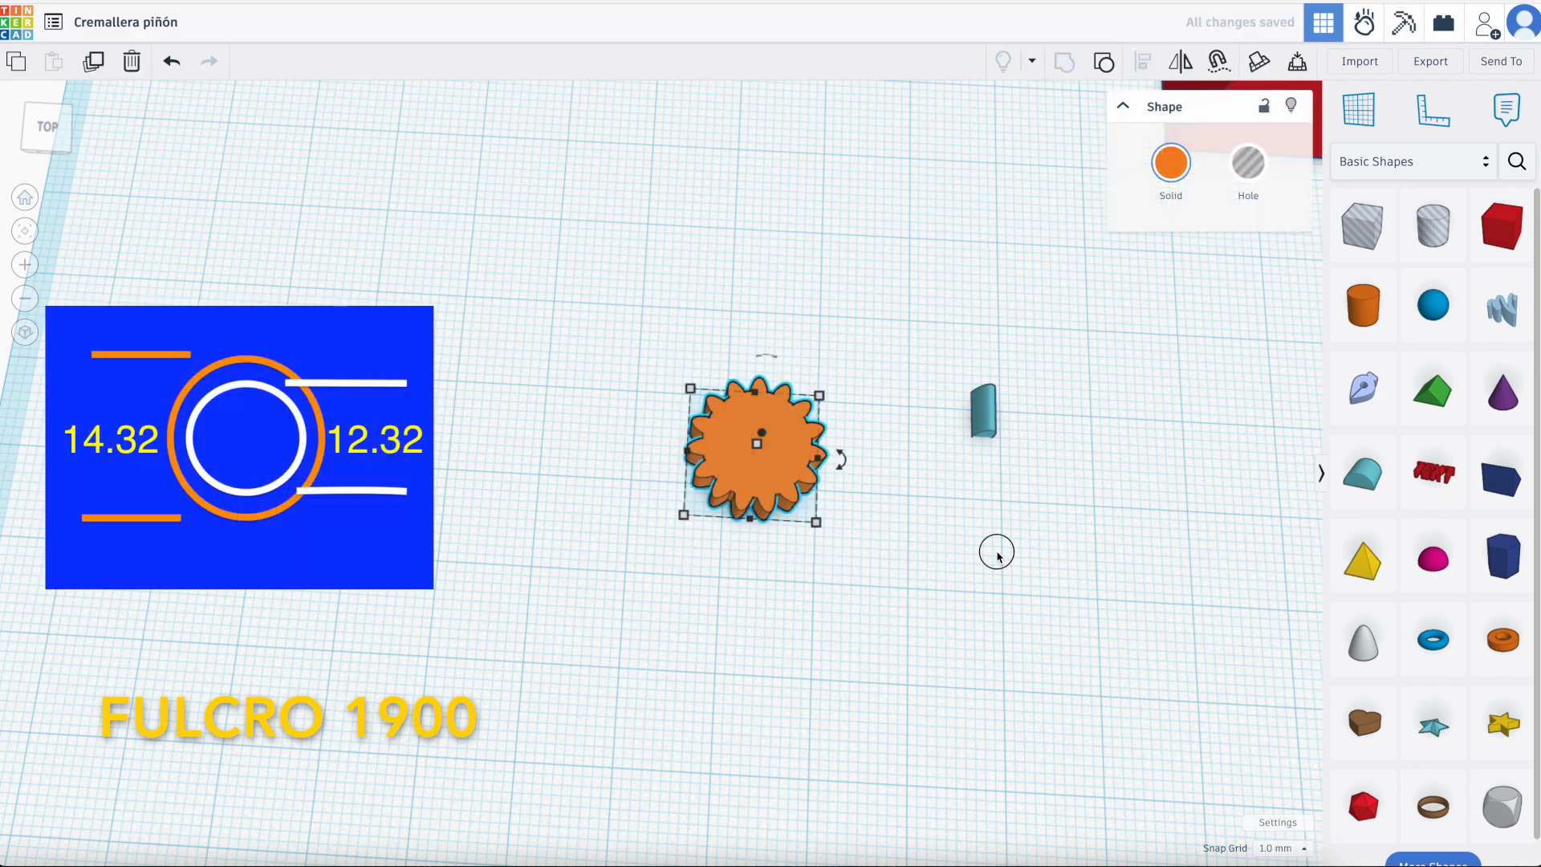
Rotate the spare round-roof tooth beside the pinion so that it lies on its side
left_click(975, 532)
right_click_drag(975, 533, 626, 402)
right_click_drag(671, 327, 735, 413)
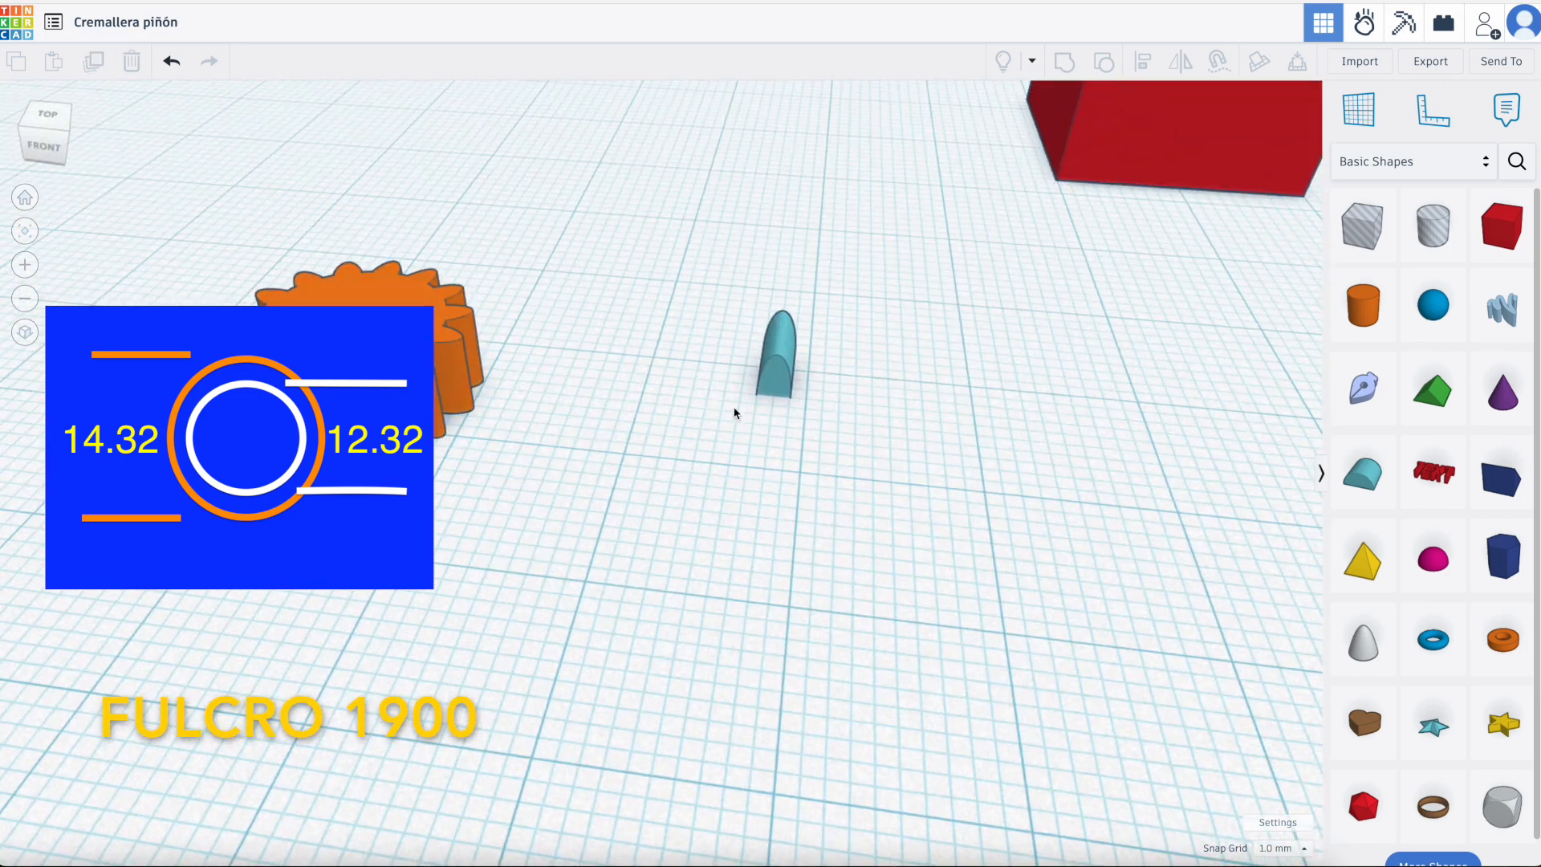
left_click(775, 365)
left_click_drag(779, 295, 710, 331)
left_click(840, 506)
right_click_drag(839, 505, 840, 437)
scroll(573, 486, "down", 5)
right_click_drag(484, 500, 573, 483)
scroll(469, 535, "up", 5)
right_click_drag(482, 527, 641, 476)
left_click(611, 490)
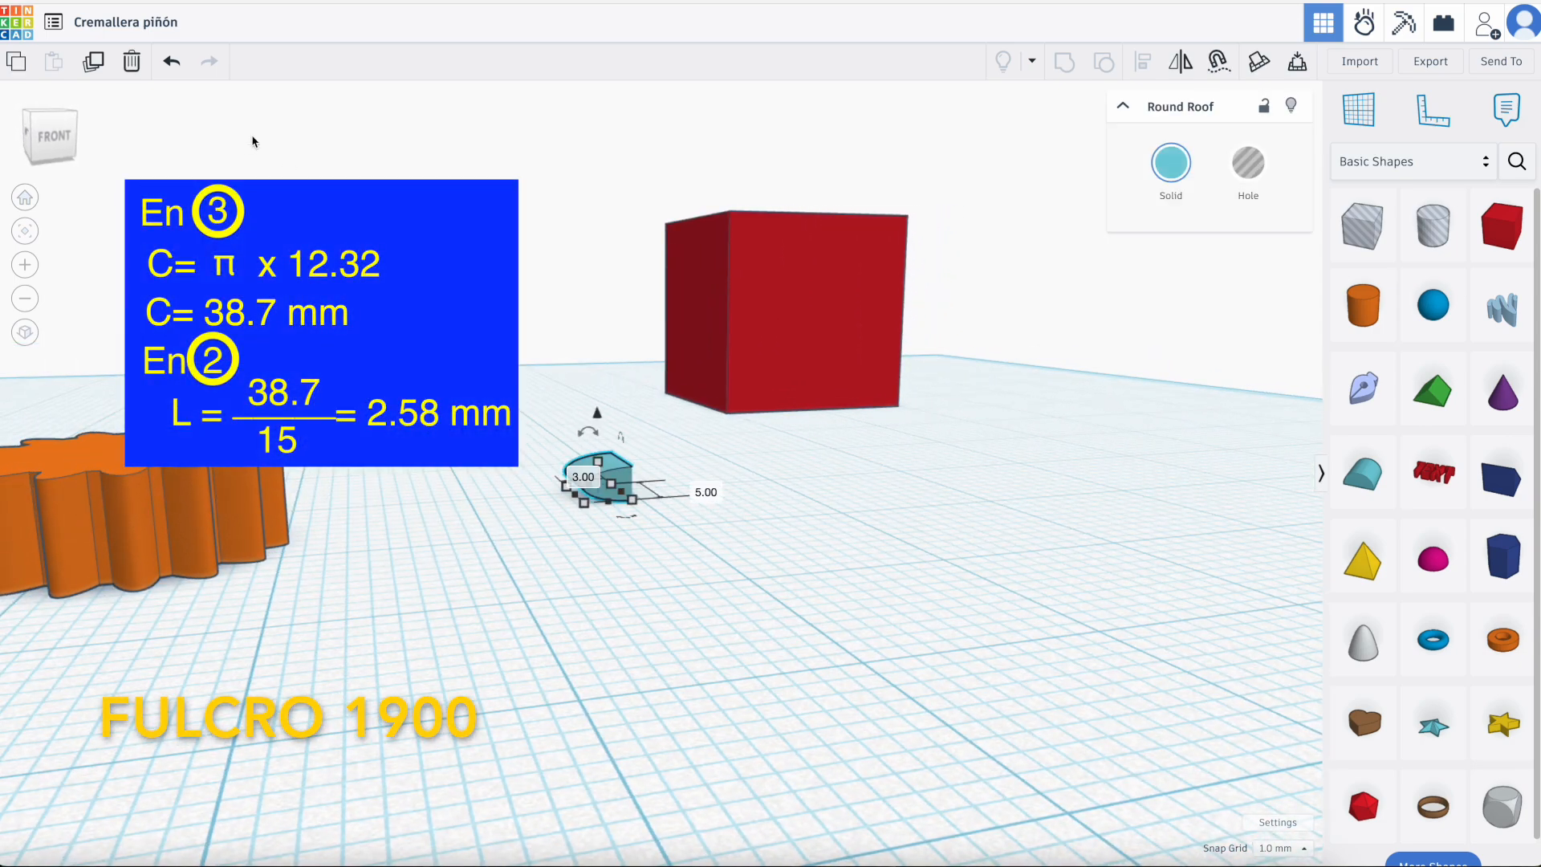
Duplicate the round-roof tooth and raise the copy 2.58 mm
left_click(94, 66)
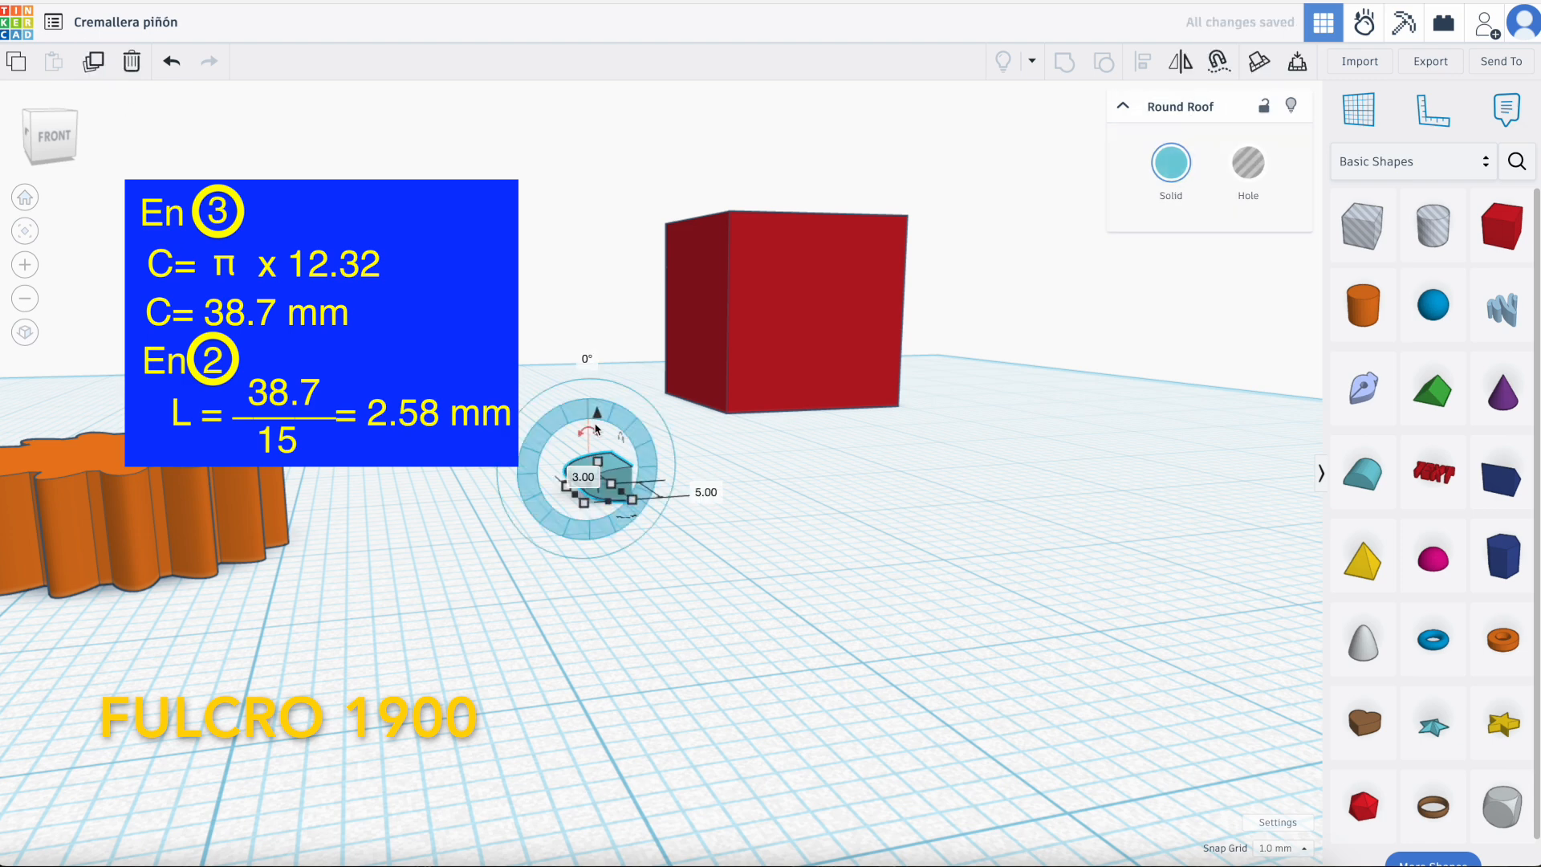
left_click_drag(598, 422, 602, 387)
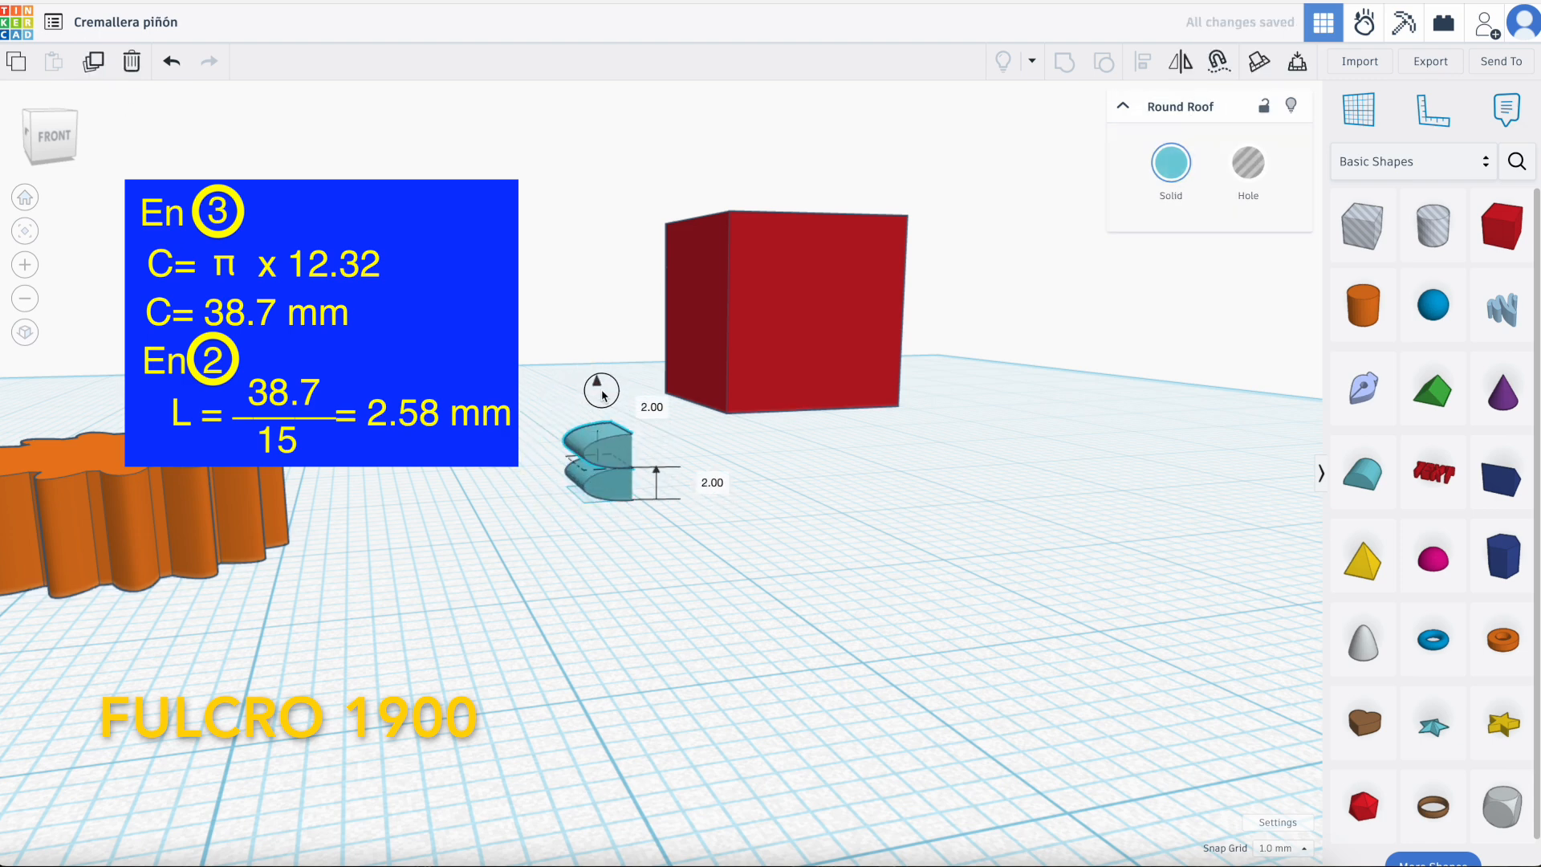
left_click(718, 485)
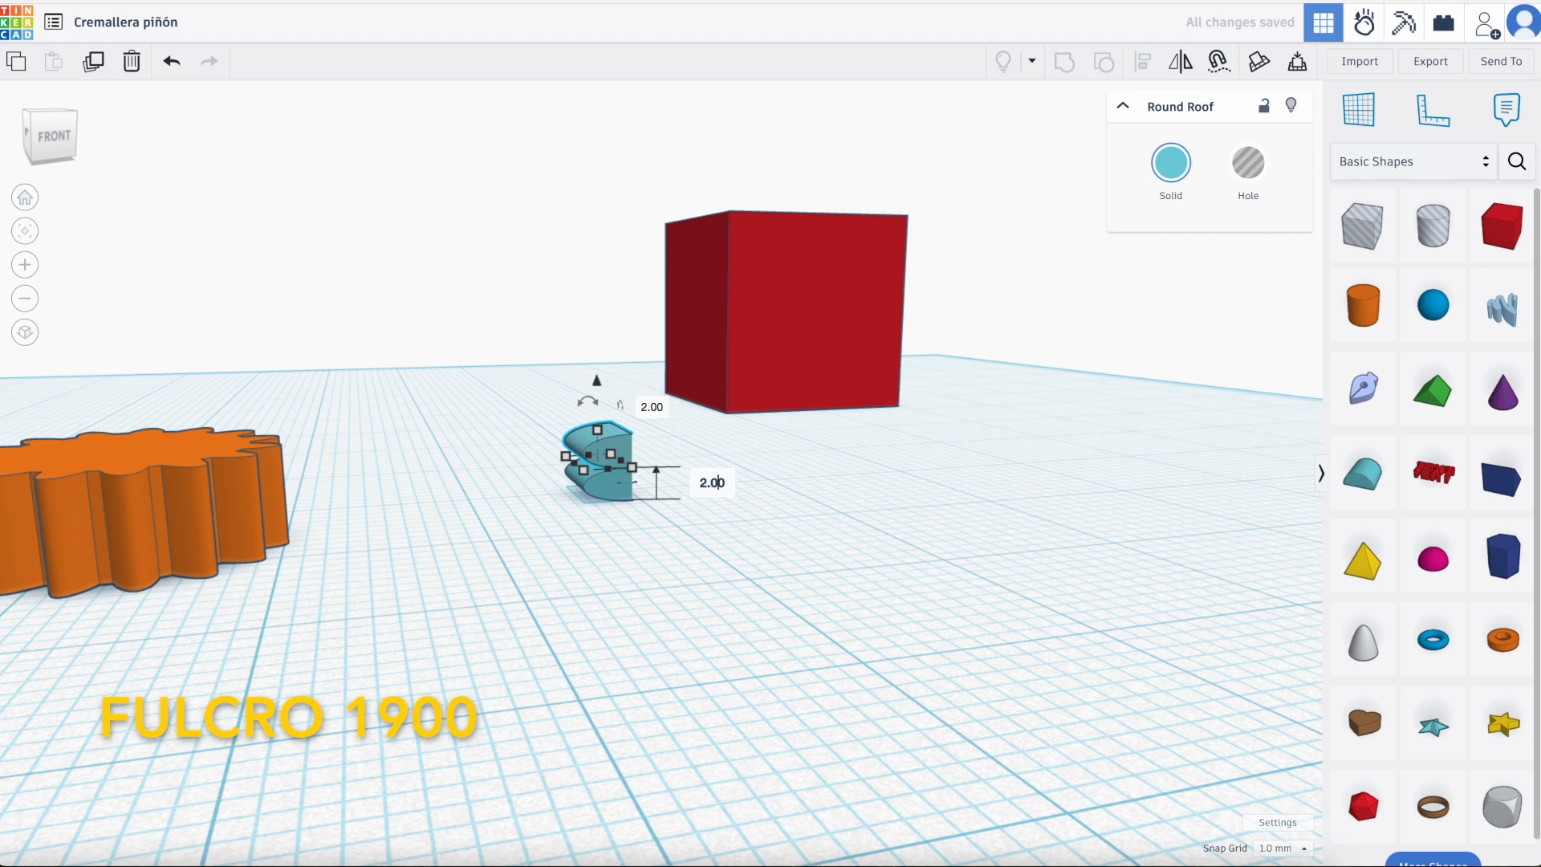
type("2.58")
key("Return")
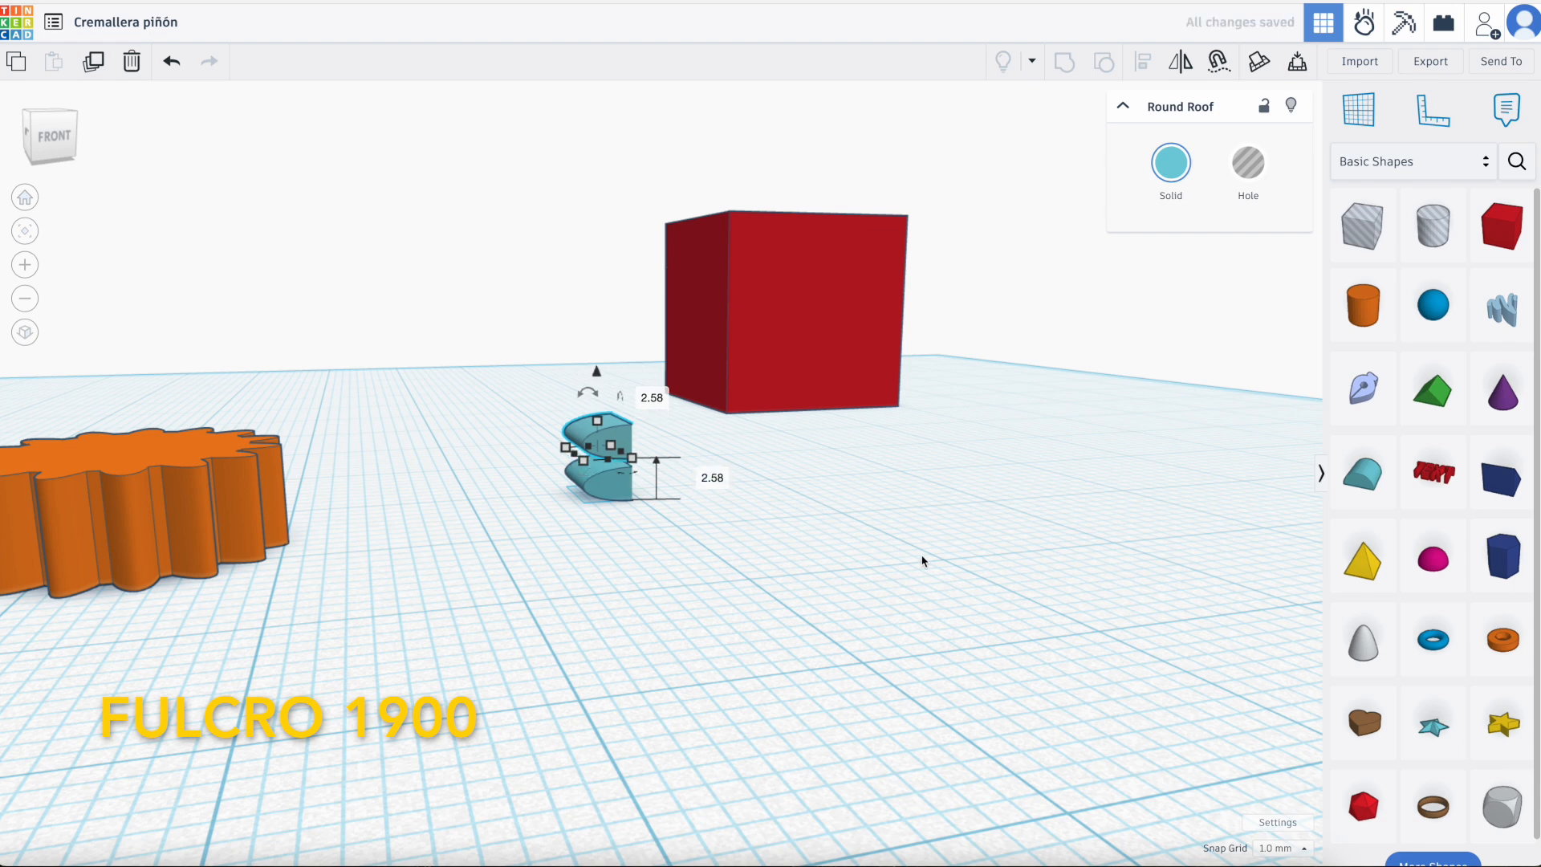
Repeat the spaced duplication until the vertical stack contains 15 teeth
scroll(922, 562, "down", 3)
right_click_drag(915, 650, 895, 588)
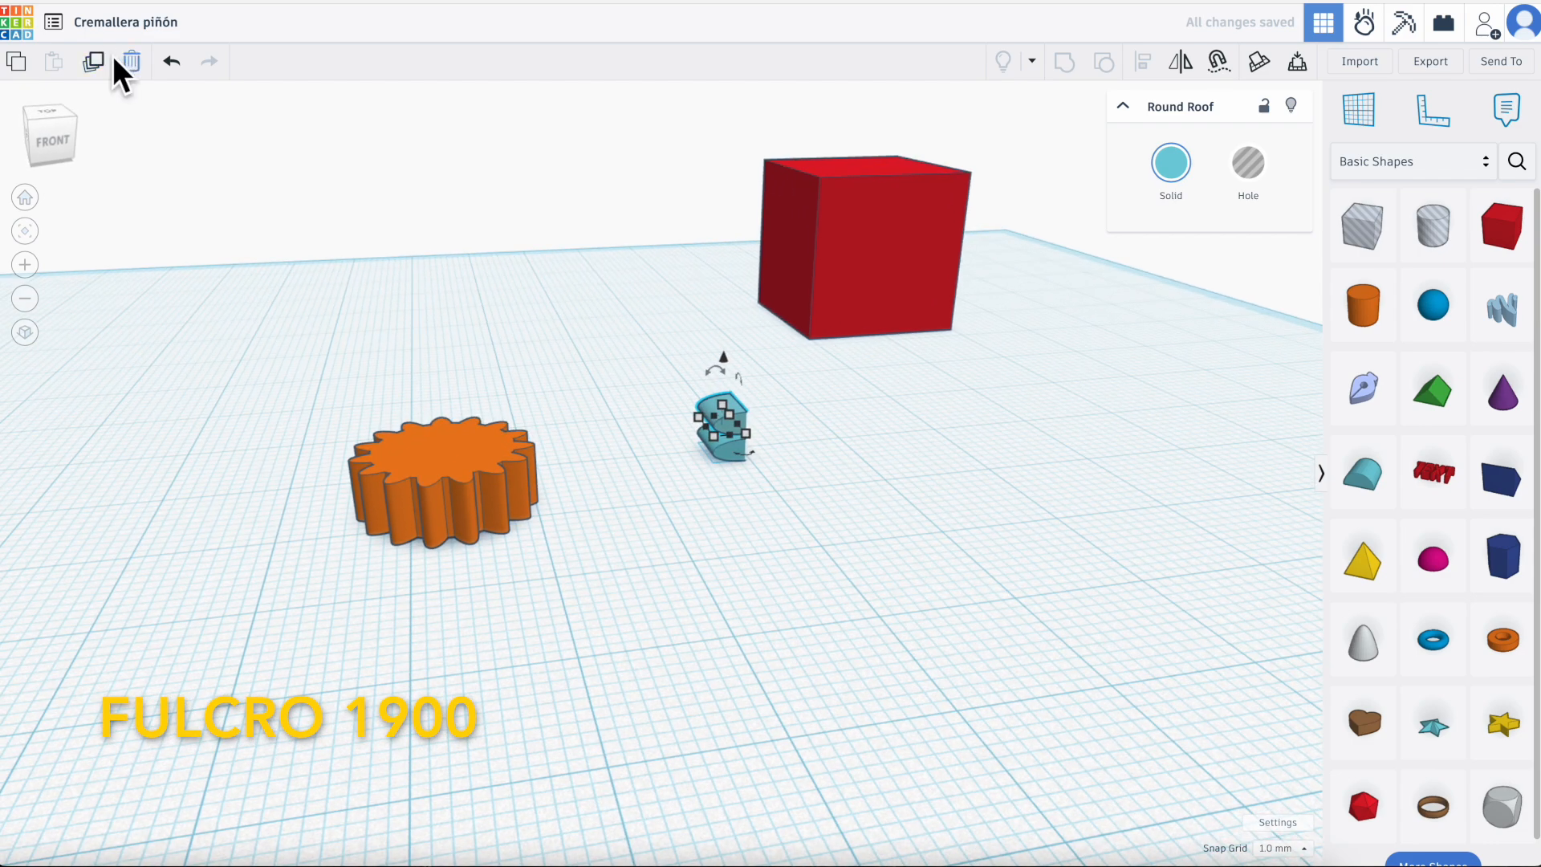
left_click(93, 61)
left_click(94, 61)
left_click(93, 61)
left_click(93, 61)
left_click(91, 61)
left_click(91, 61)
left_click(92, 61)
left_click(91, 61)
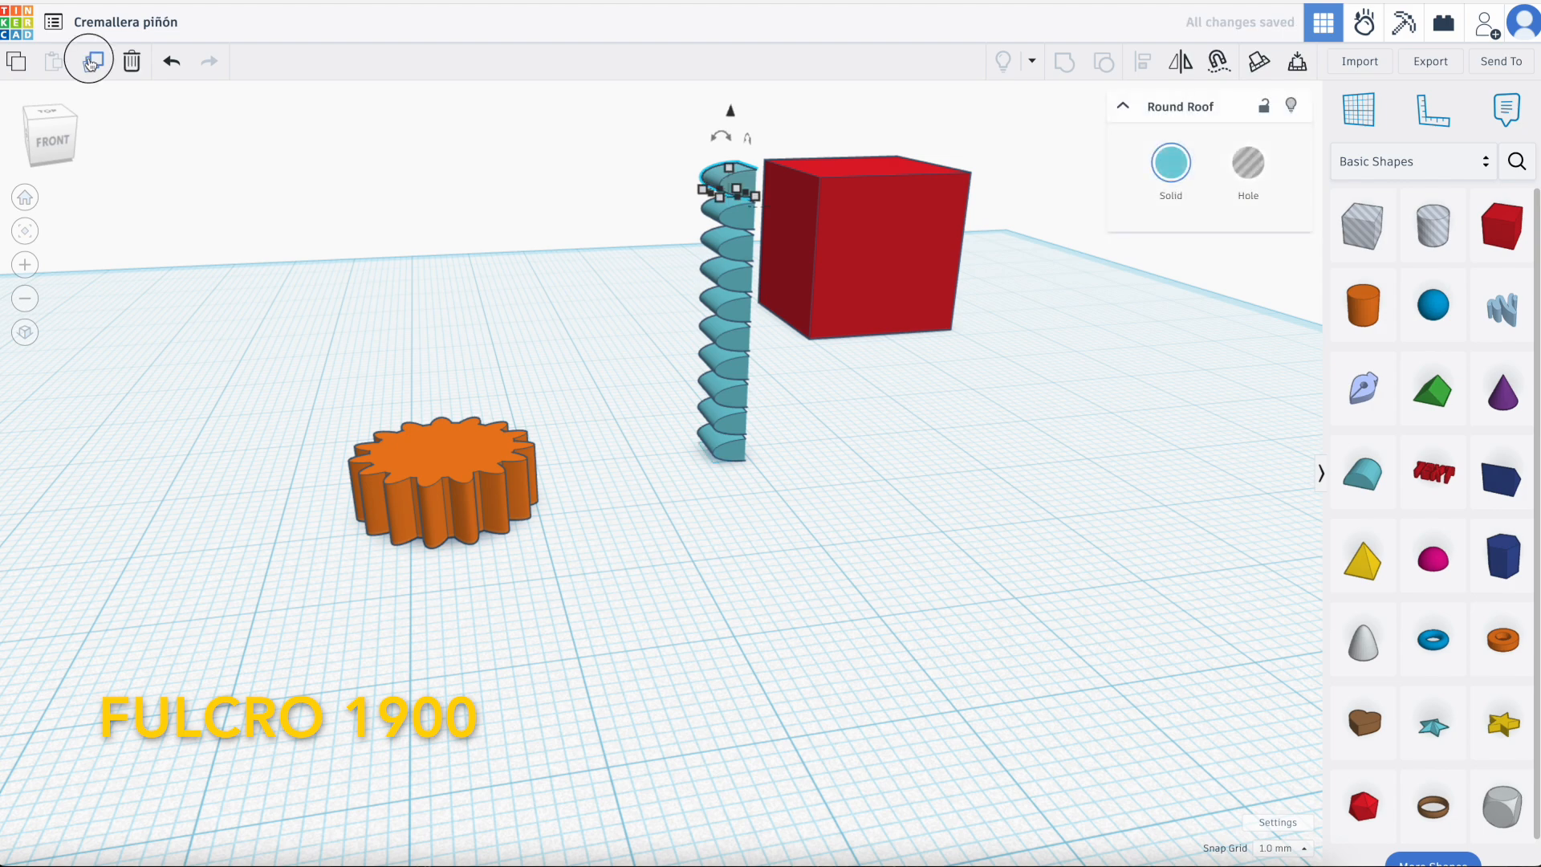
left_click(91, 61)
left_click(91, 61)
left_click(91, 61)
scroll(372, 301, "down", 4)
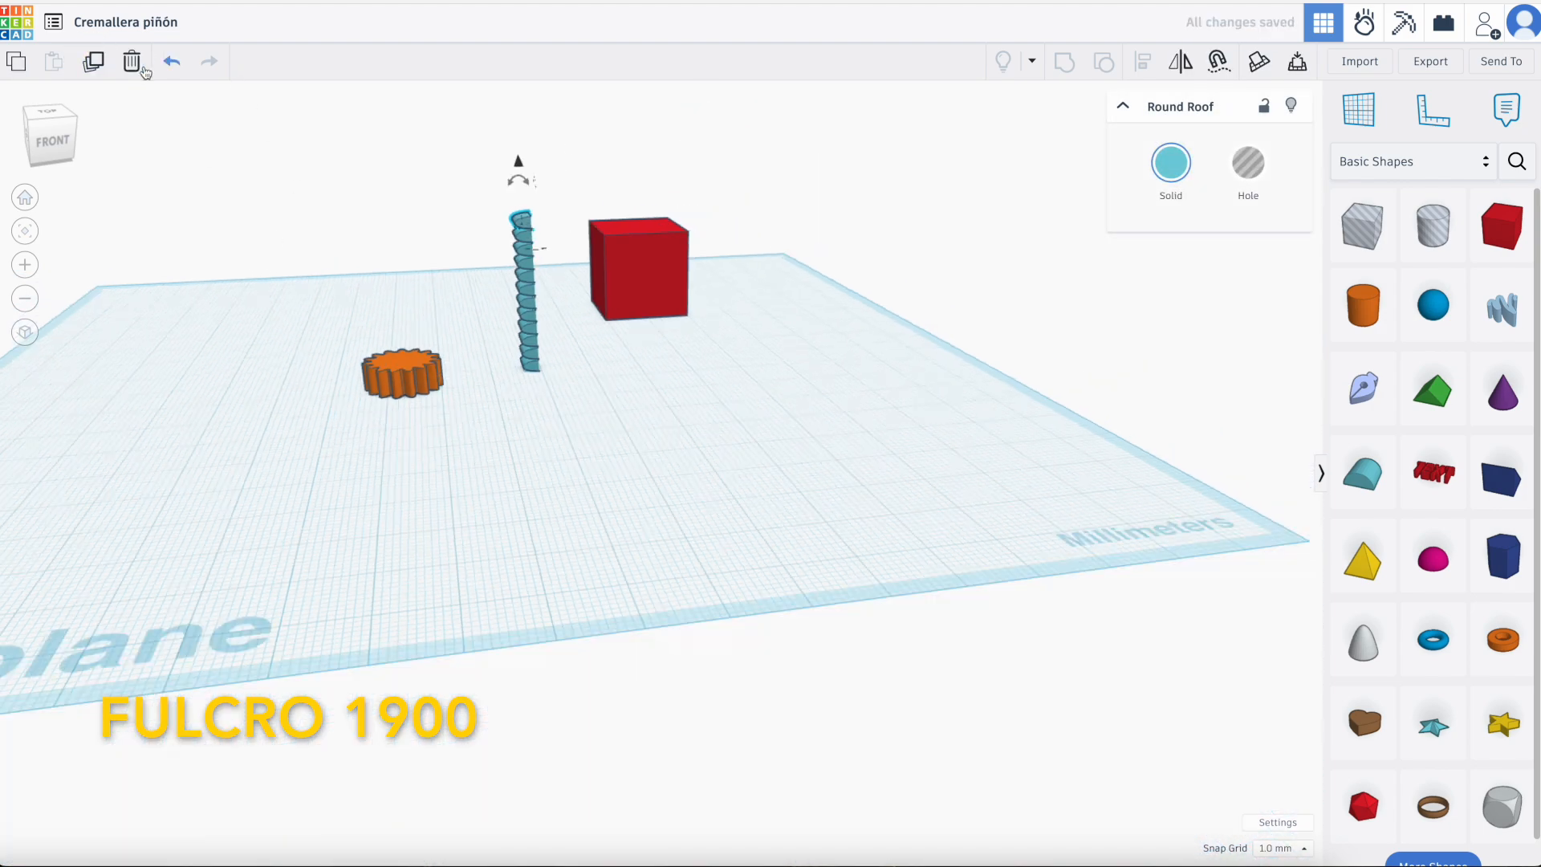
left_click(93, 61)
left_click(93, 61)
left_click(94, 61)
Group the stacked teeth and rotate the group flat so the teeth point upward in a horizontal row
left_click(611, 373)
right_click_drag(613, 367, 598, 473)
left_click_drag(502, 255, 592, 378)
key("ctrl+g")
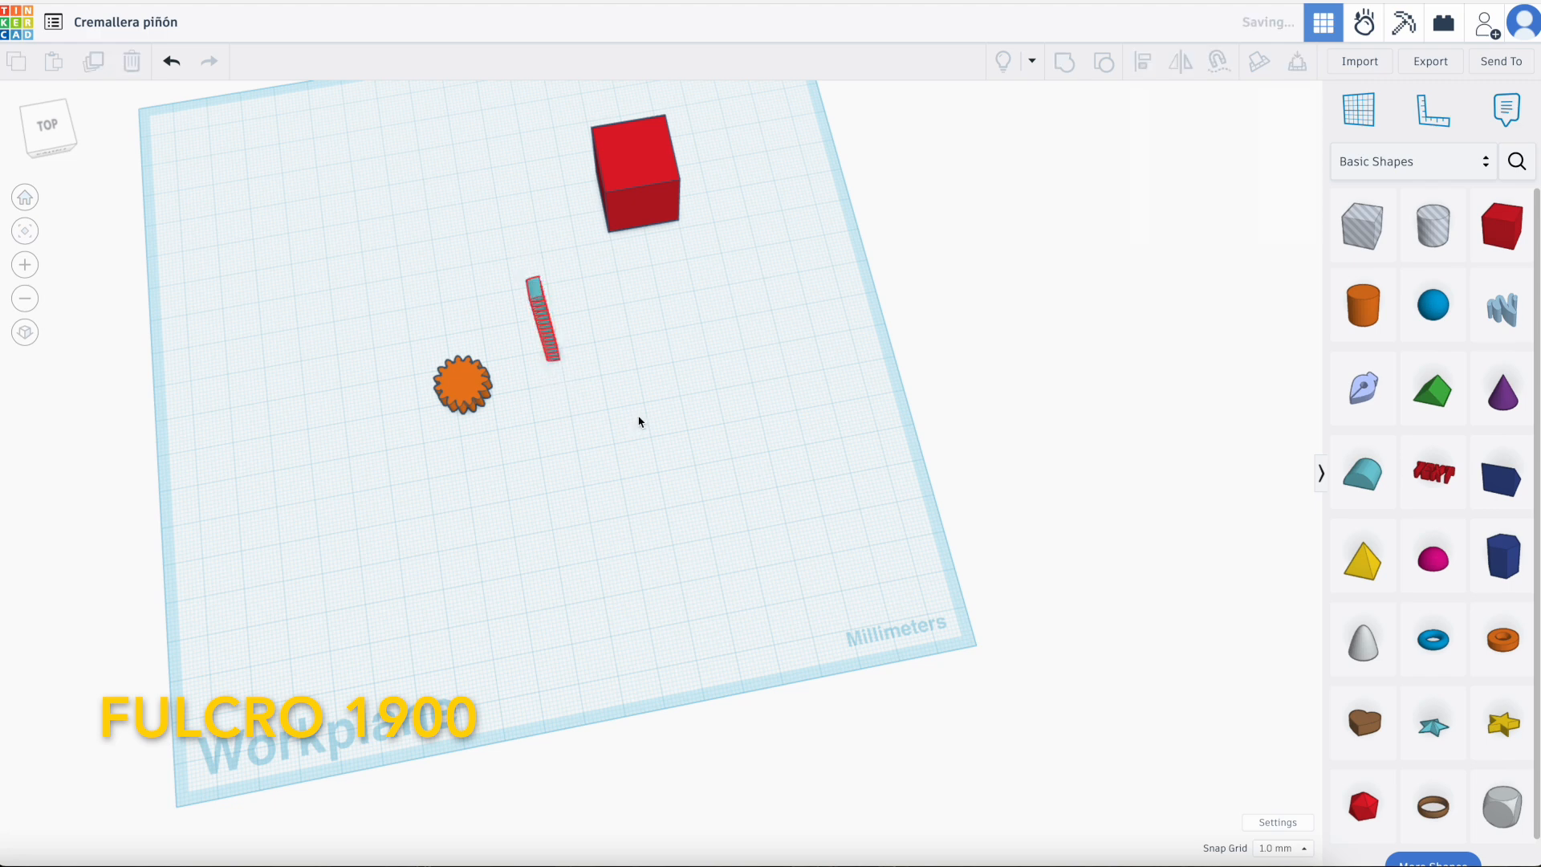
right_click_drag(619, 372, 592, 293)
left_click_drag(589, 299, 711, 374)
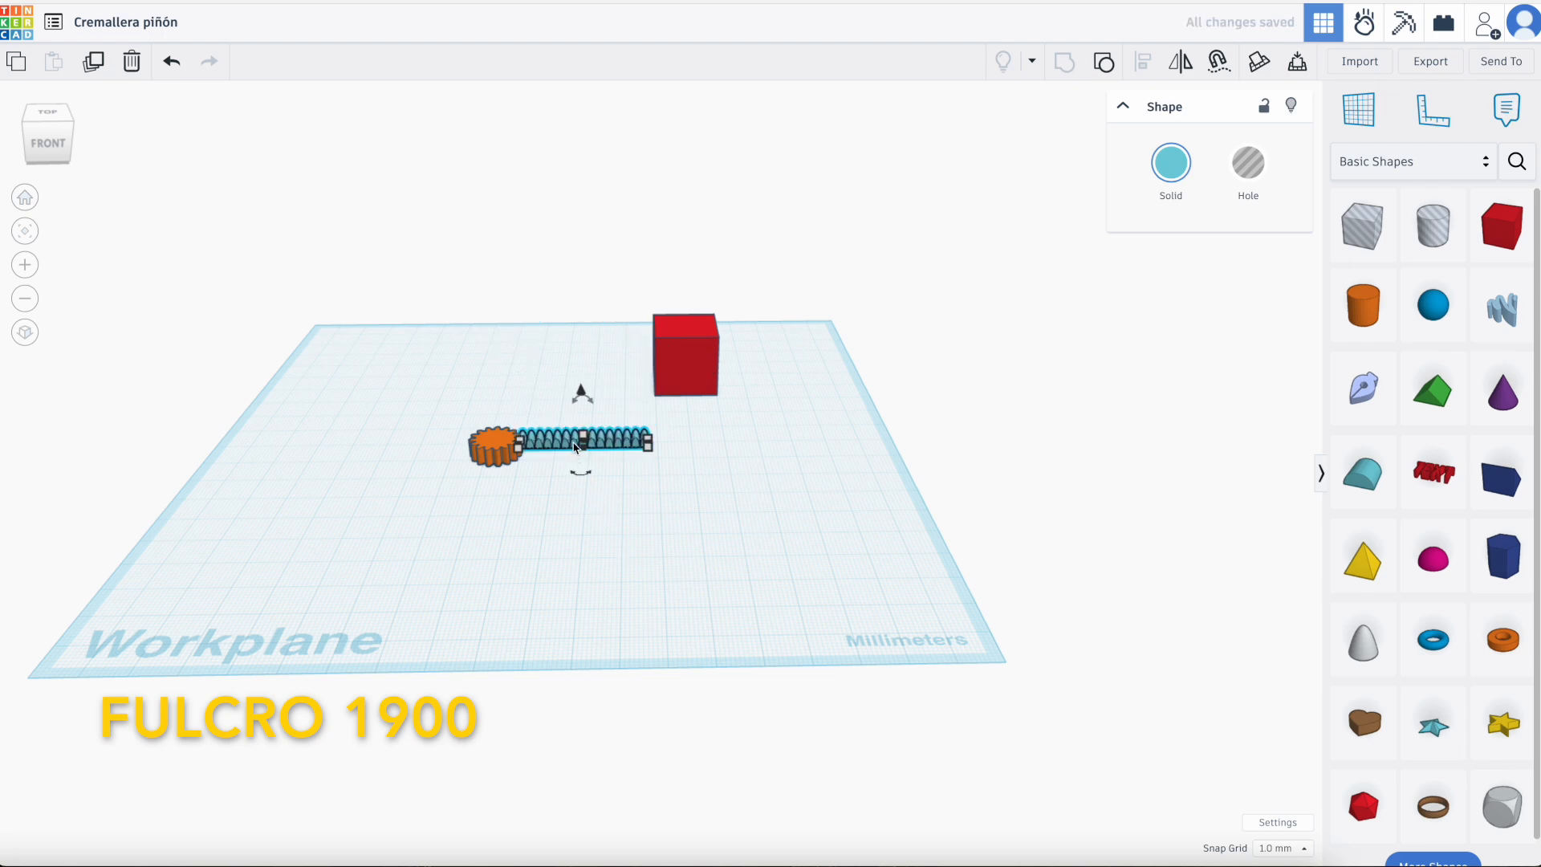
Raise the row of teeth 0.5 mm above the workplane
scroll(575, 450, "up", 5)
left_click_drag(595, 386, 593, 363)
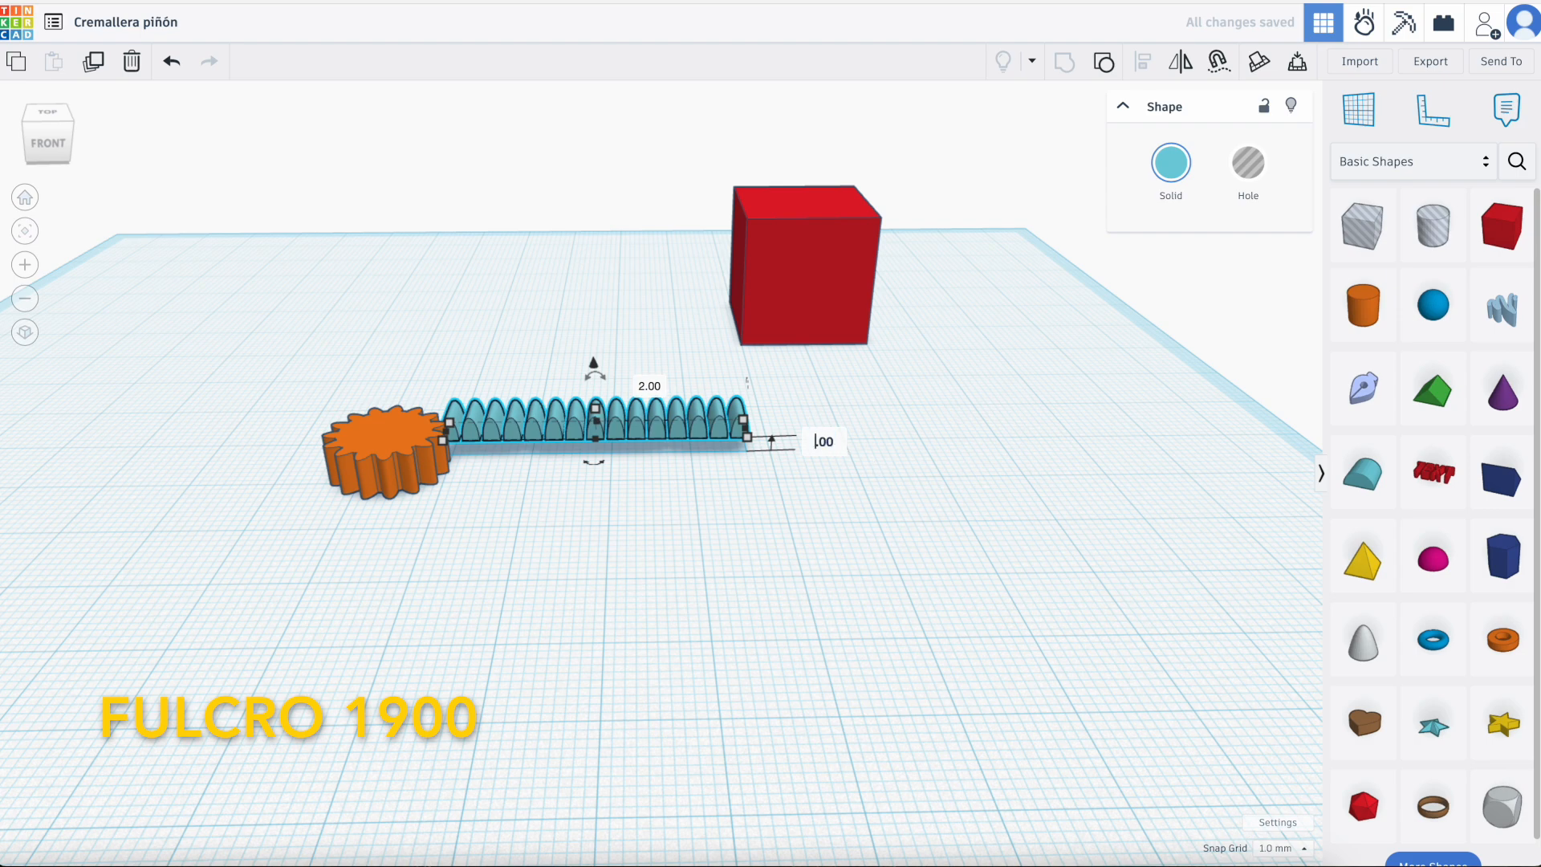
key("BackSpace")
type("5")
key("Return")
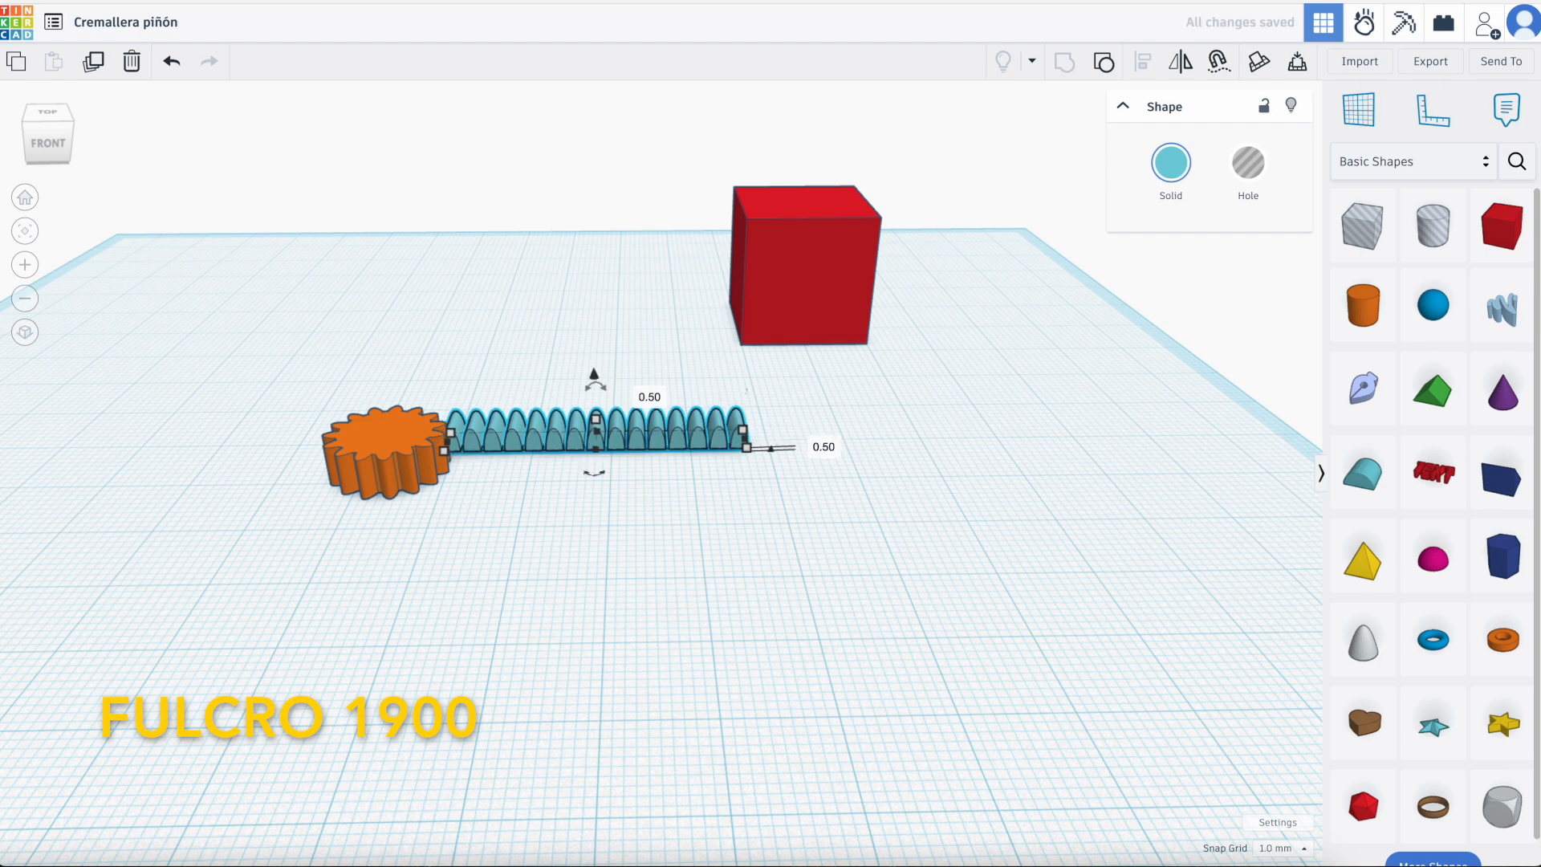
Shift the row of teeth sideways until it is clear of the orange pinion
right_click_drag(564, 499, 494, 578)
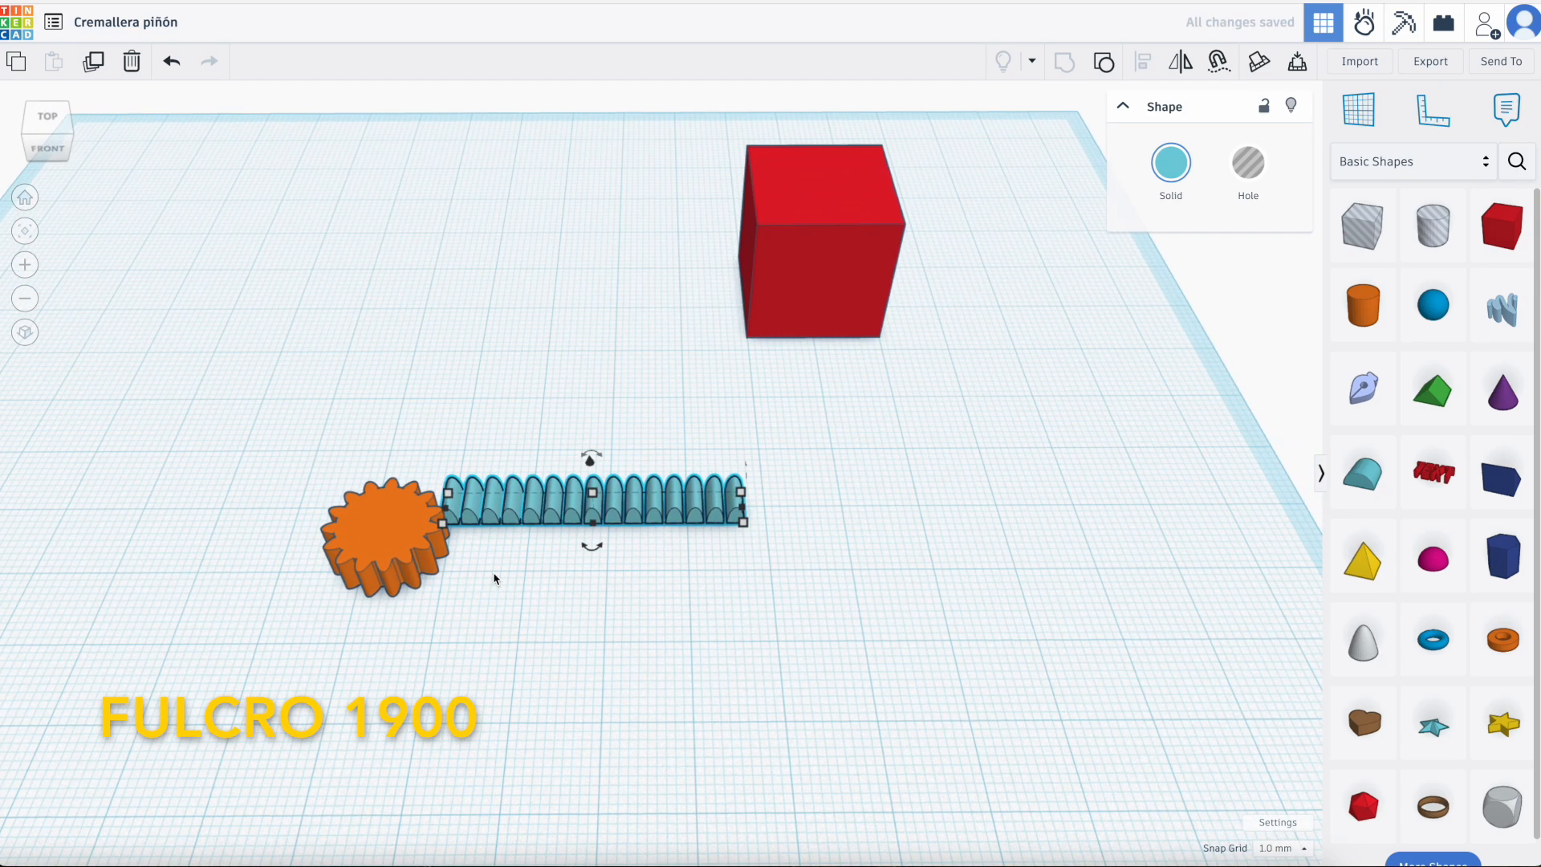
mouse_move(444, 528)
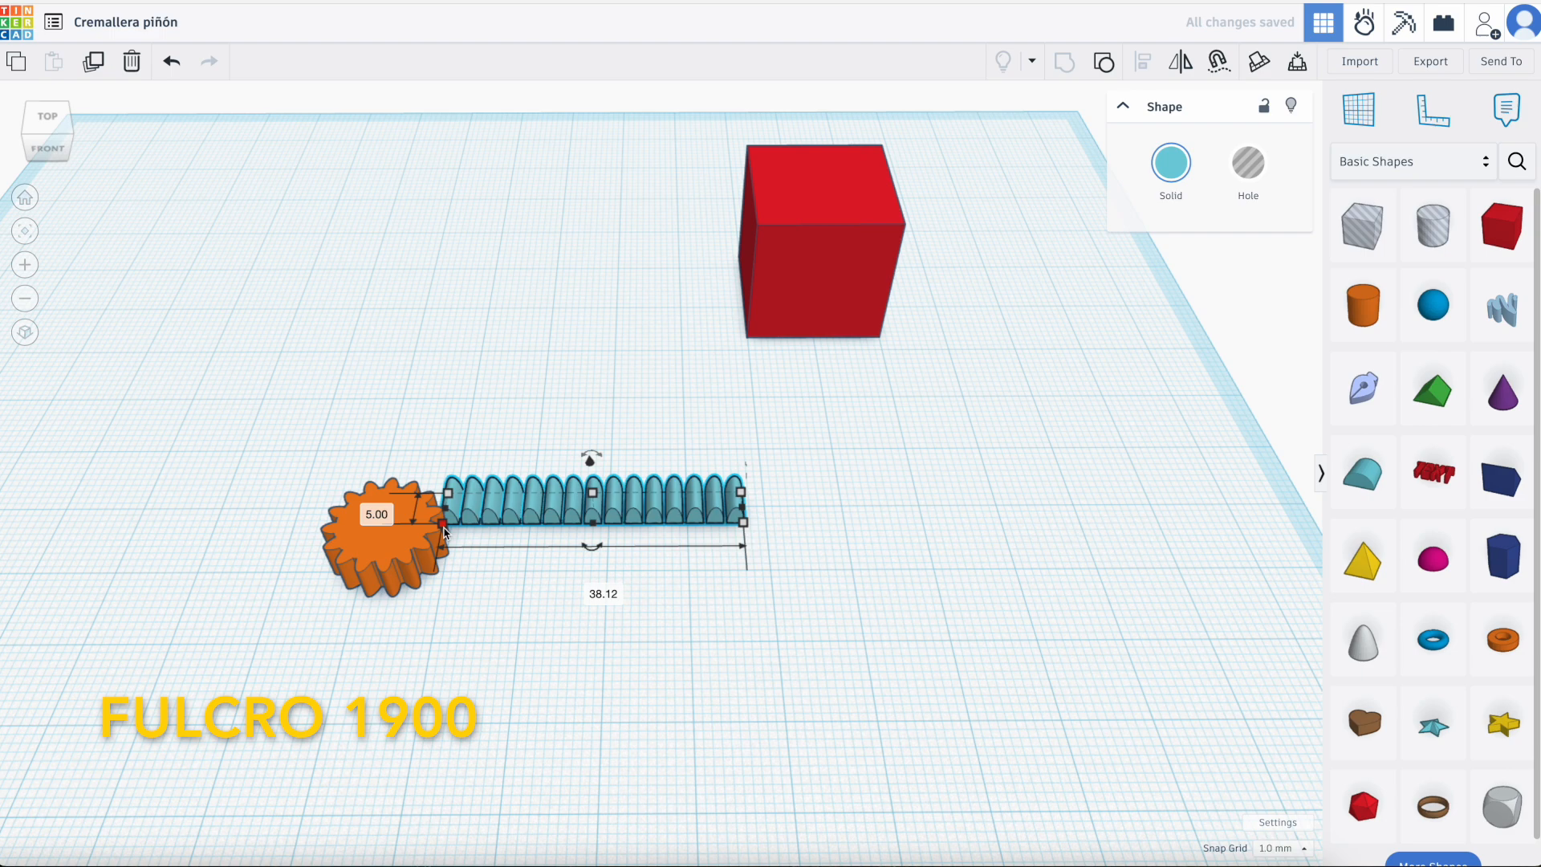
key("Right")
key("Right")
key("Right")
key("Right")
key("Right")
key("Right")
key("Right")
key("Right")
key("Right")
key("Right")
key("Right")
key("Right")
key("Right")
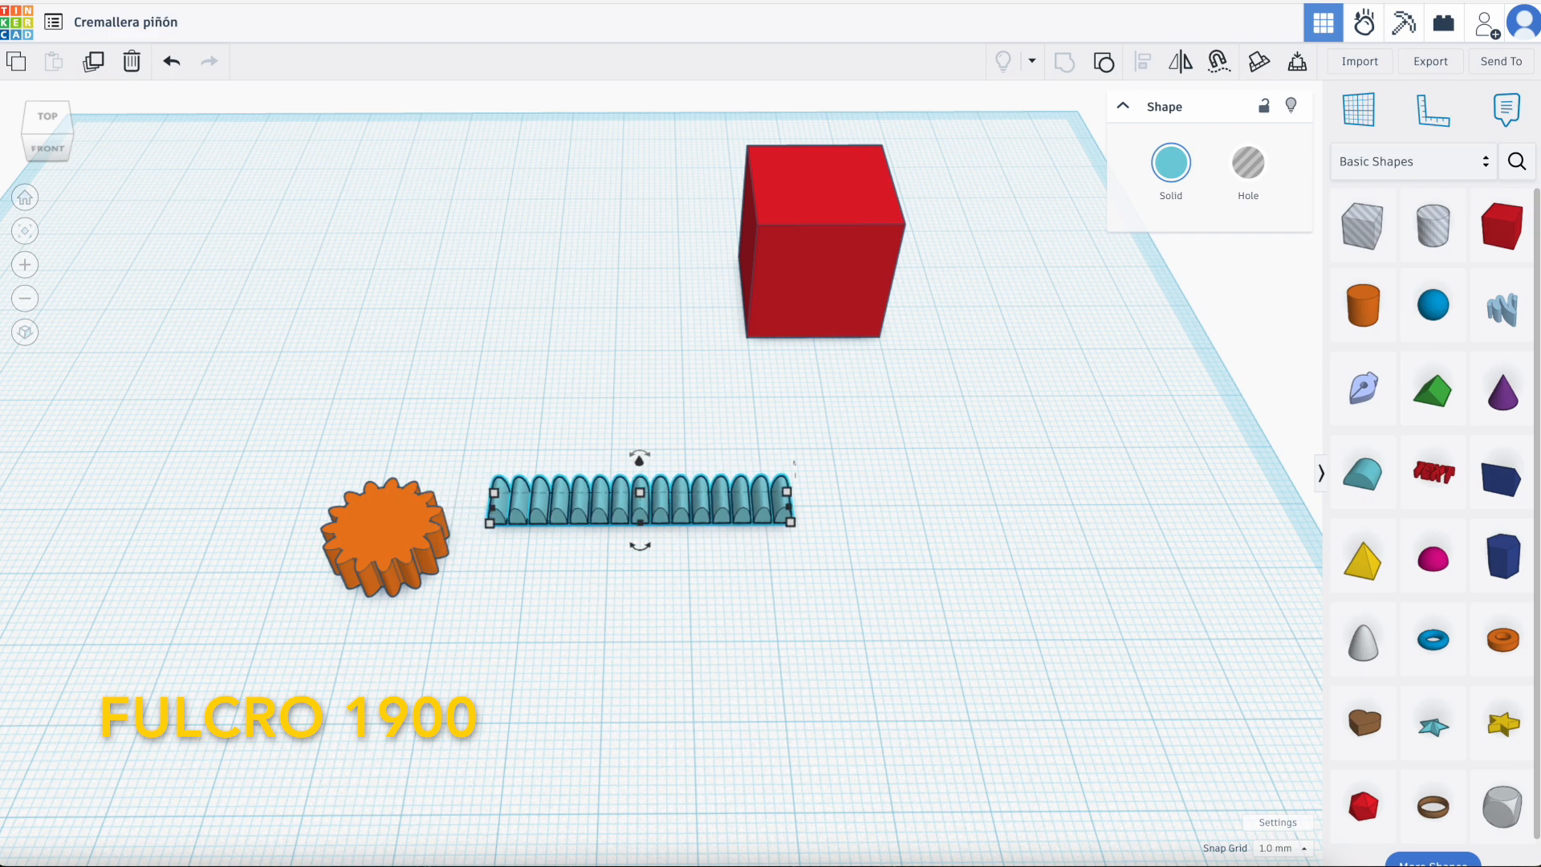
Set the red box to 2 mm high and 5 mm deep, and make it longer than the row of teeth
left_click(740, 661)
scroll(739, 665, "down", 3)
left_click(821, 415)
left_click(871, 387)
type("2")
key("Return")
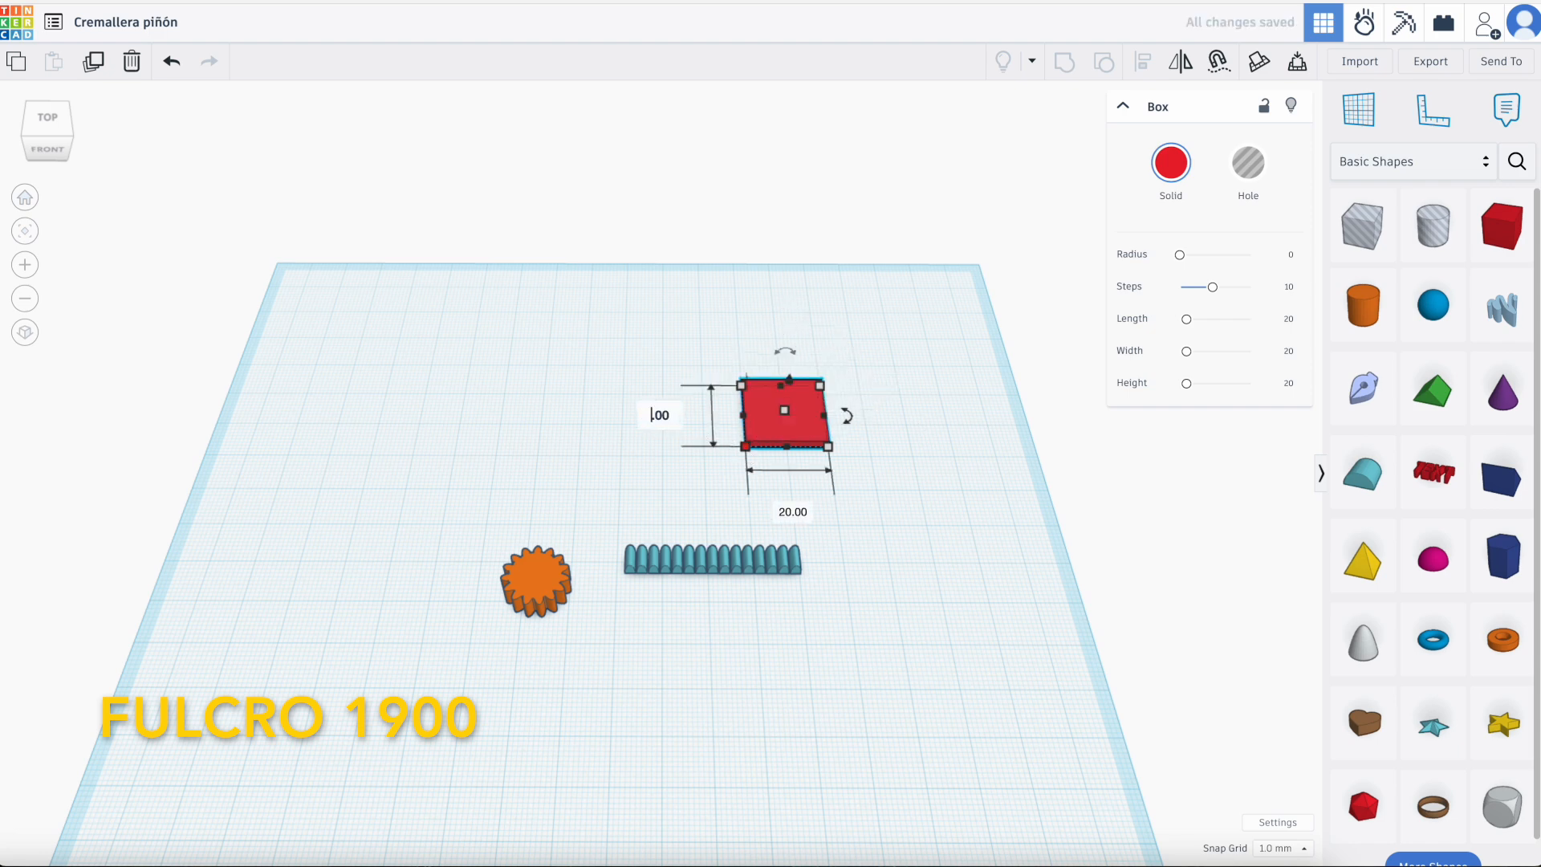
type("5")
key("Return")
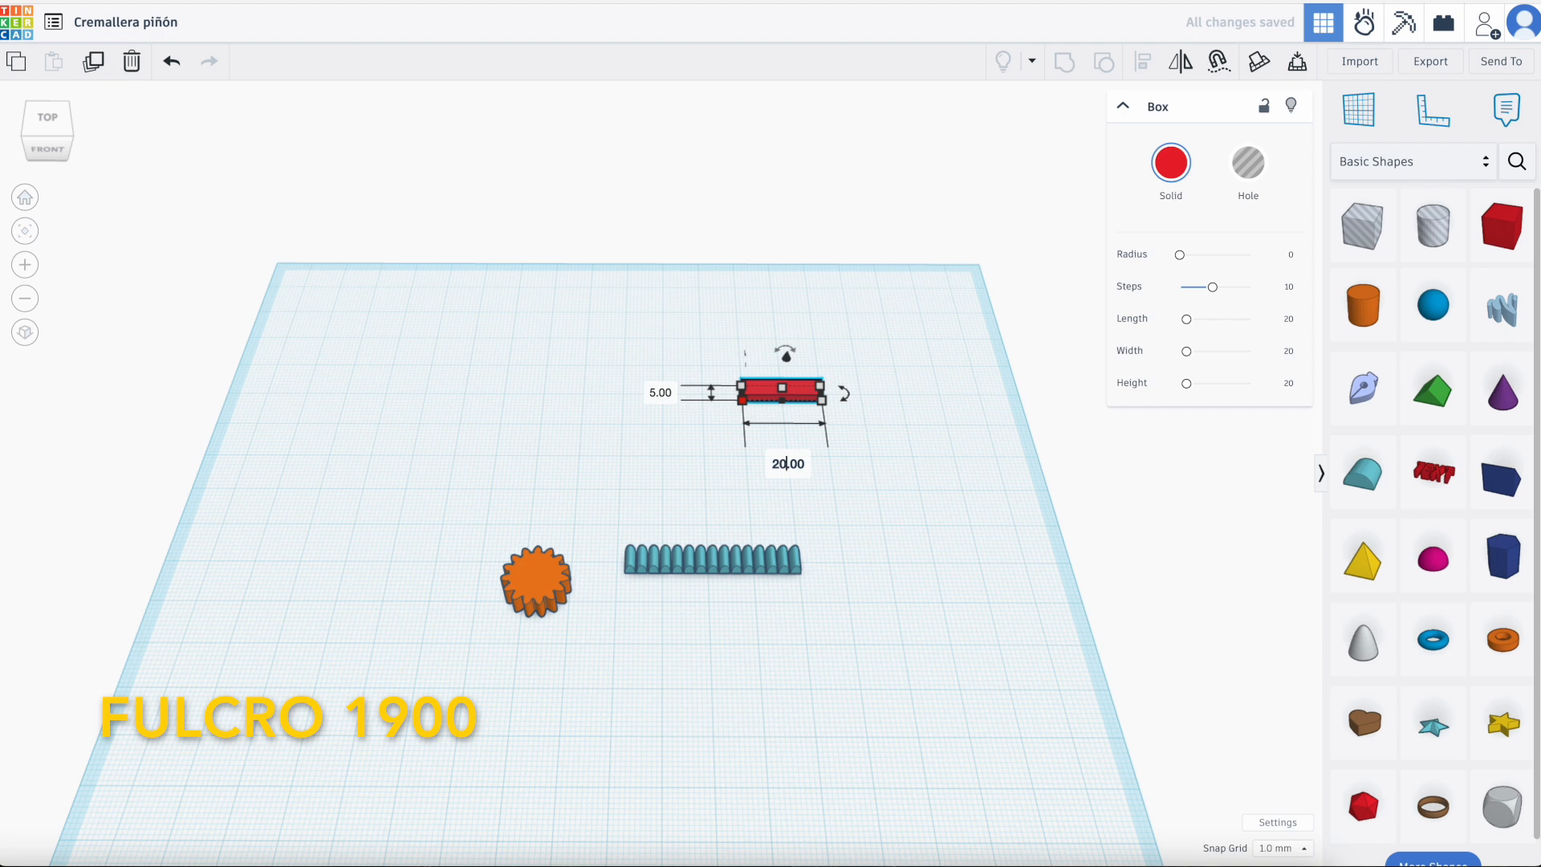
key("Return")
Move the red bar forward until it sits close behind the row of teeth
key("Down")
key("Down")
key("Down")
key("Down")
key("Down")
key("Down")
key("Down")
key("Down")
key("Down")
key("Down")
key("Down")
key("Down")
key("Down")
key("Down")
key("Down")
key("Down")
key("Down")
key("Down")
key("Down")
key("Down")
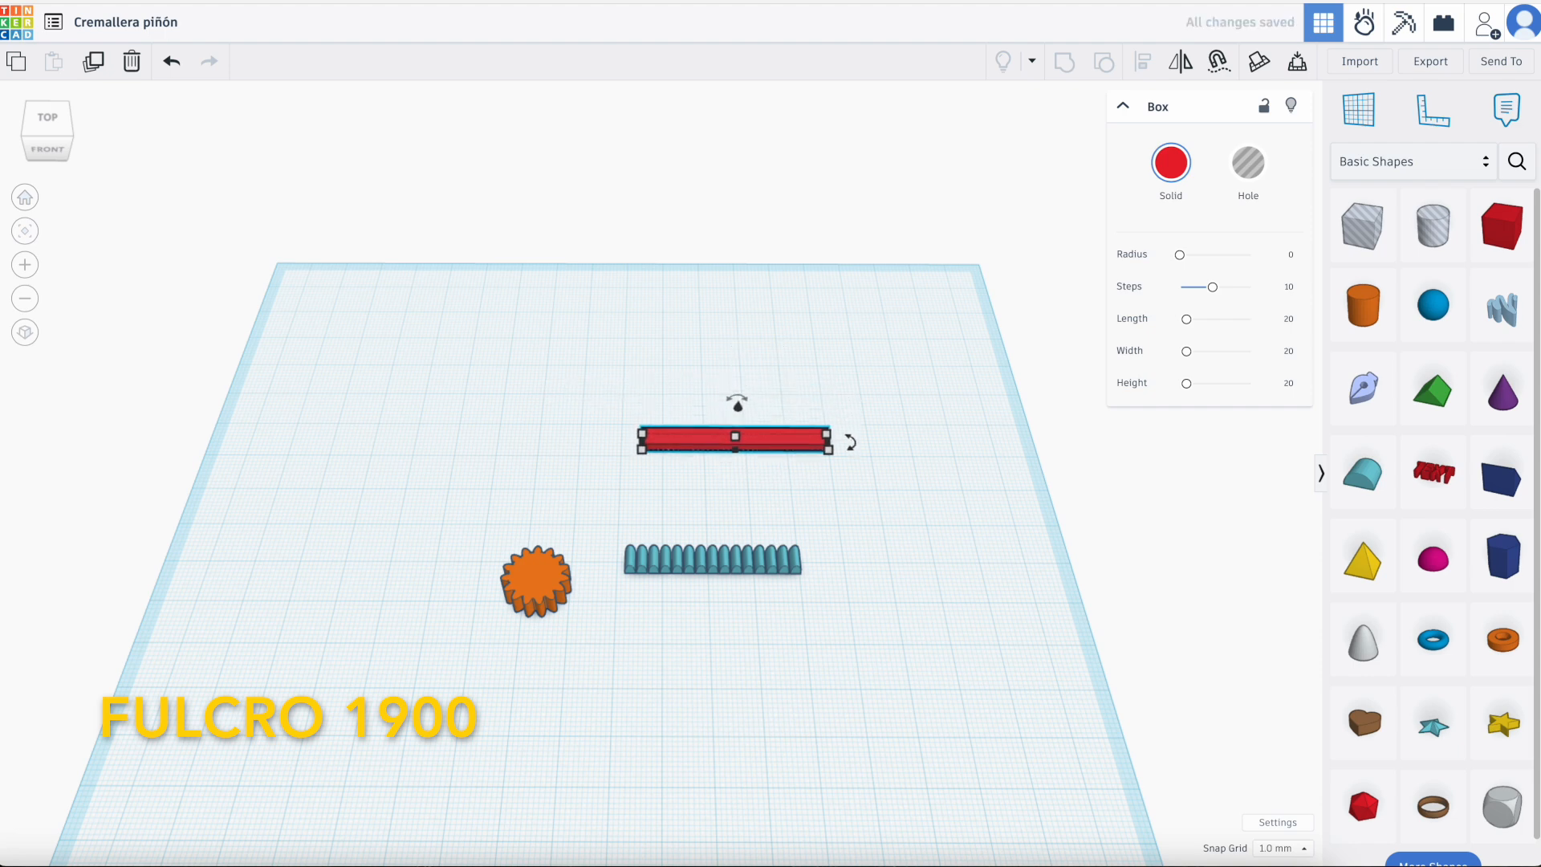
Select the red bar and the row of teeth and centre them on each other in both horizontal directions
left_click_drag(633, 464, 811, 630)
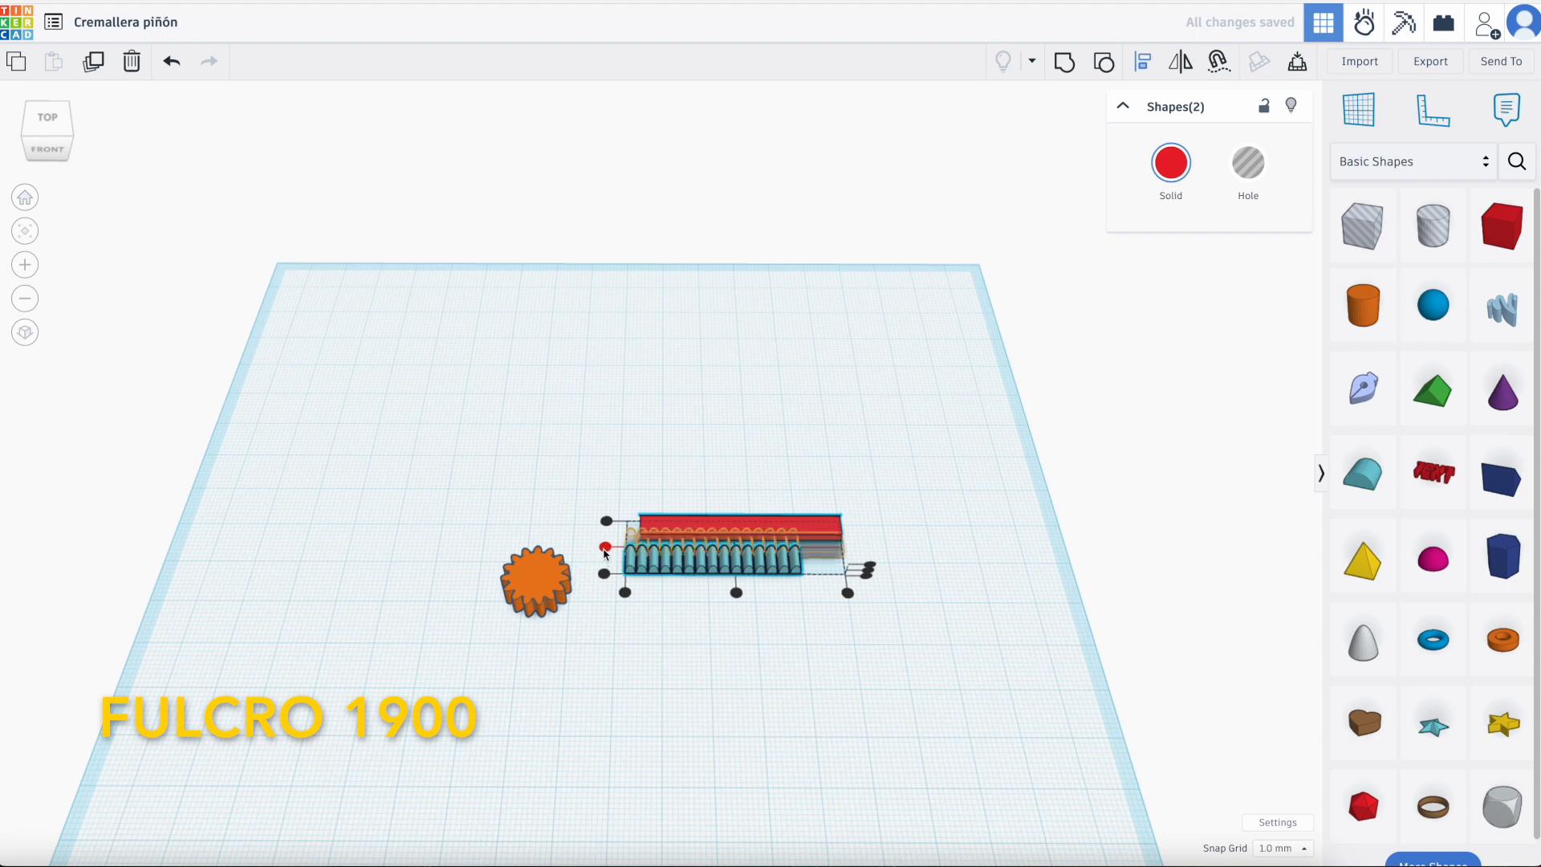
left_click(605, 548)
left_click(735, 575)
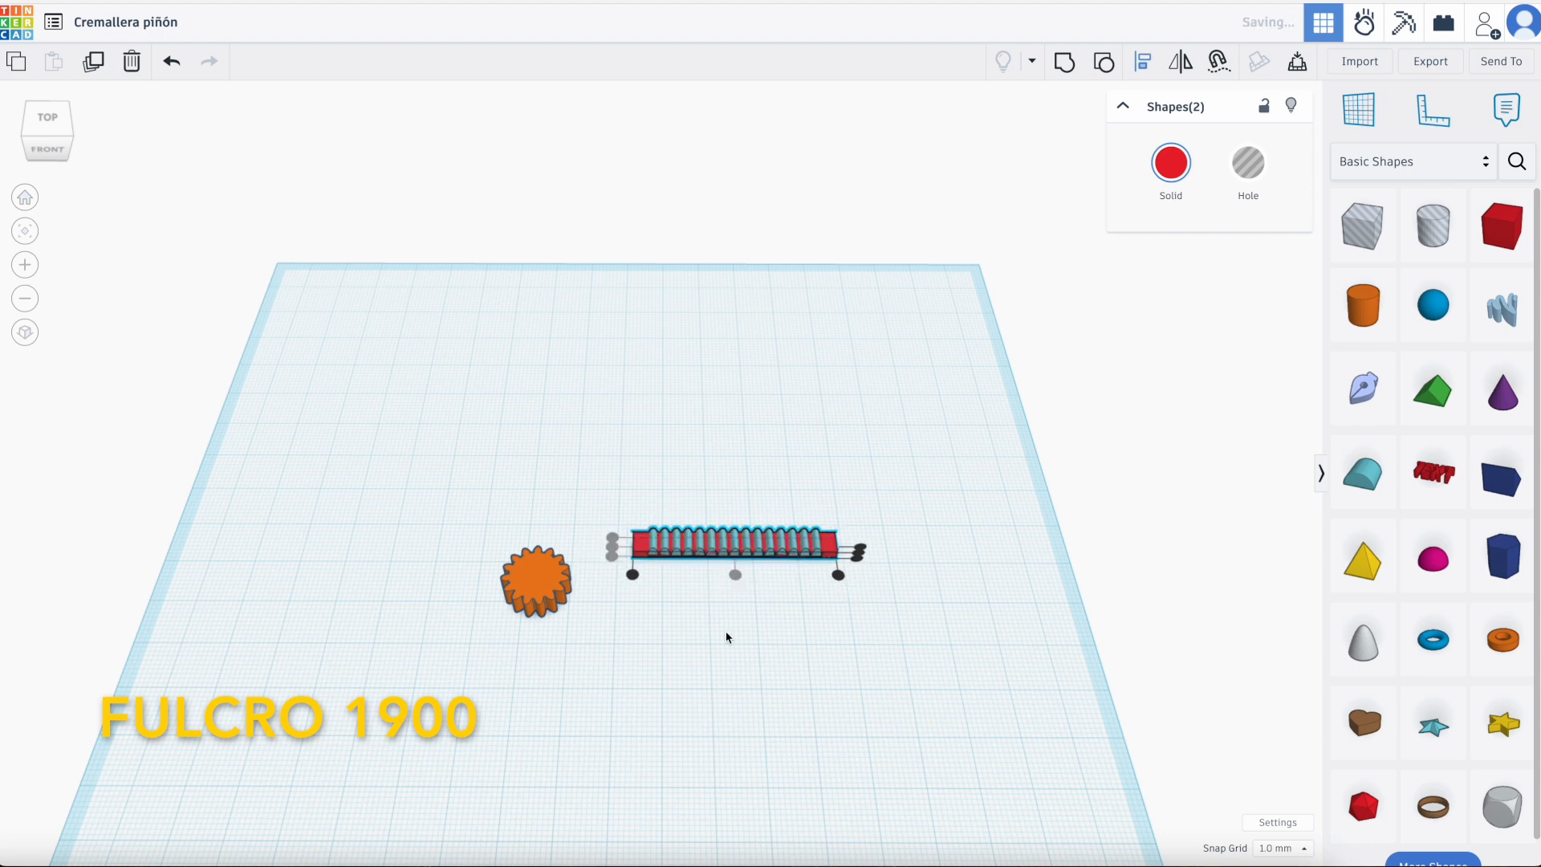
left_click(725, 643)
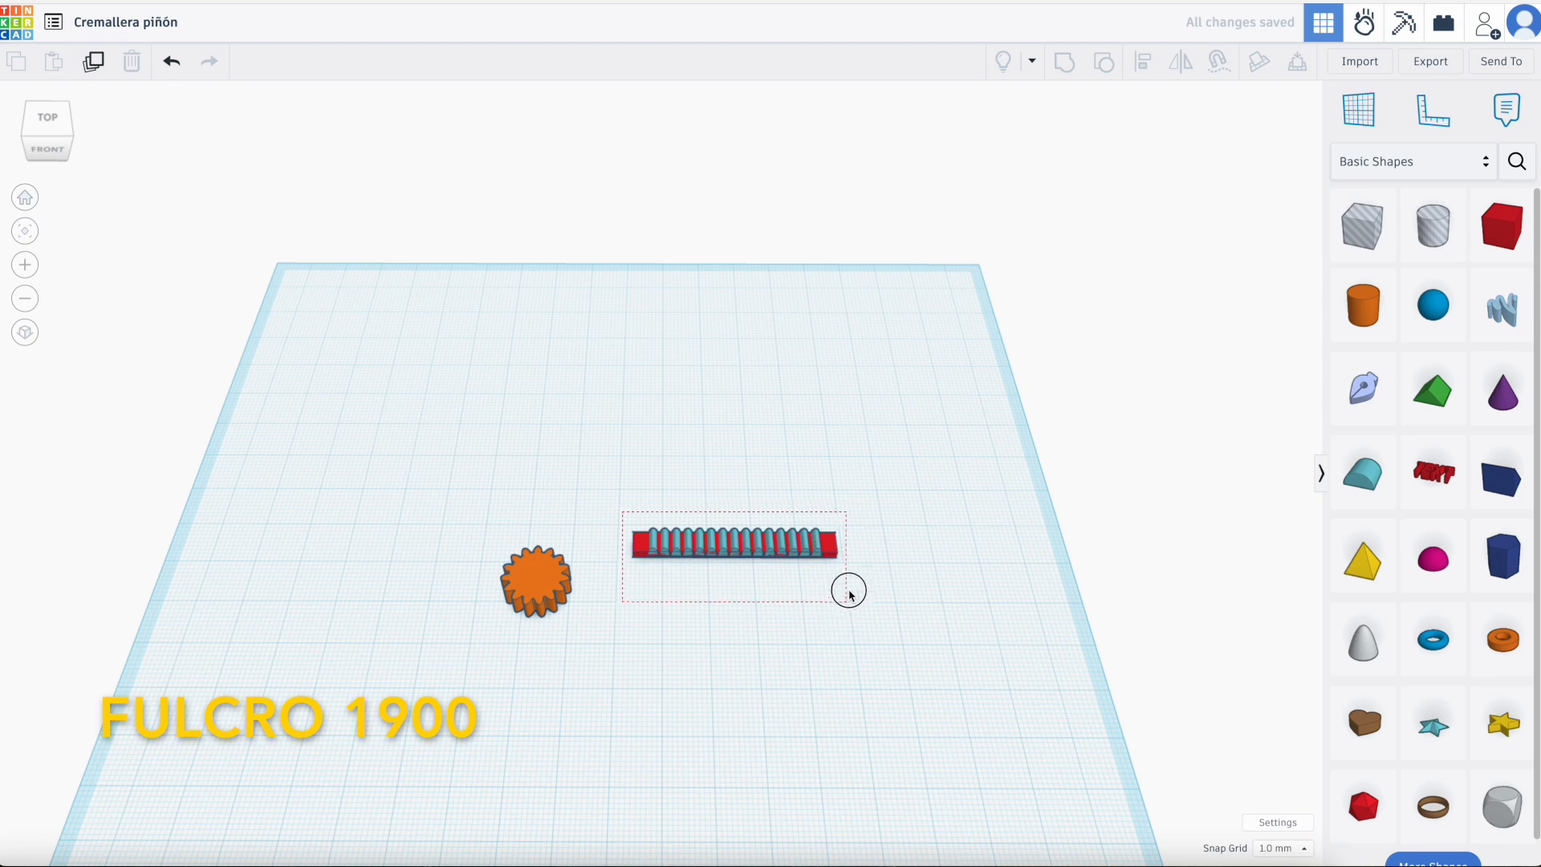
Group the bar and teeth into one rack and colour it light blue
left_click_drag(845, 604, 847, 603)
key("ctrl+g")
right_click_drag(970, 527, 963, 401)
left_click(1175, 165)
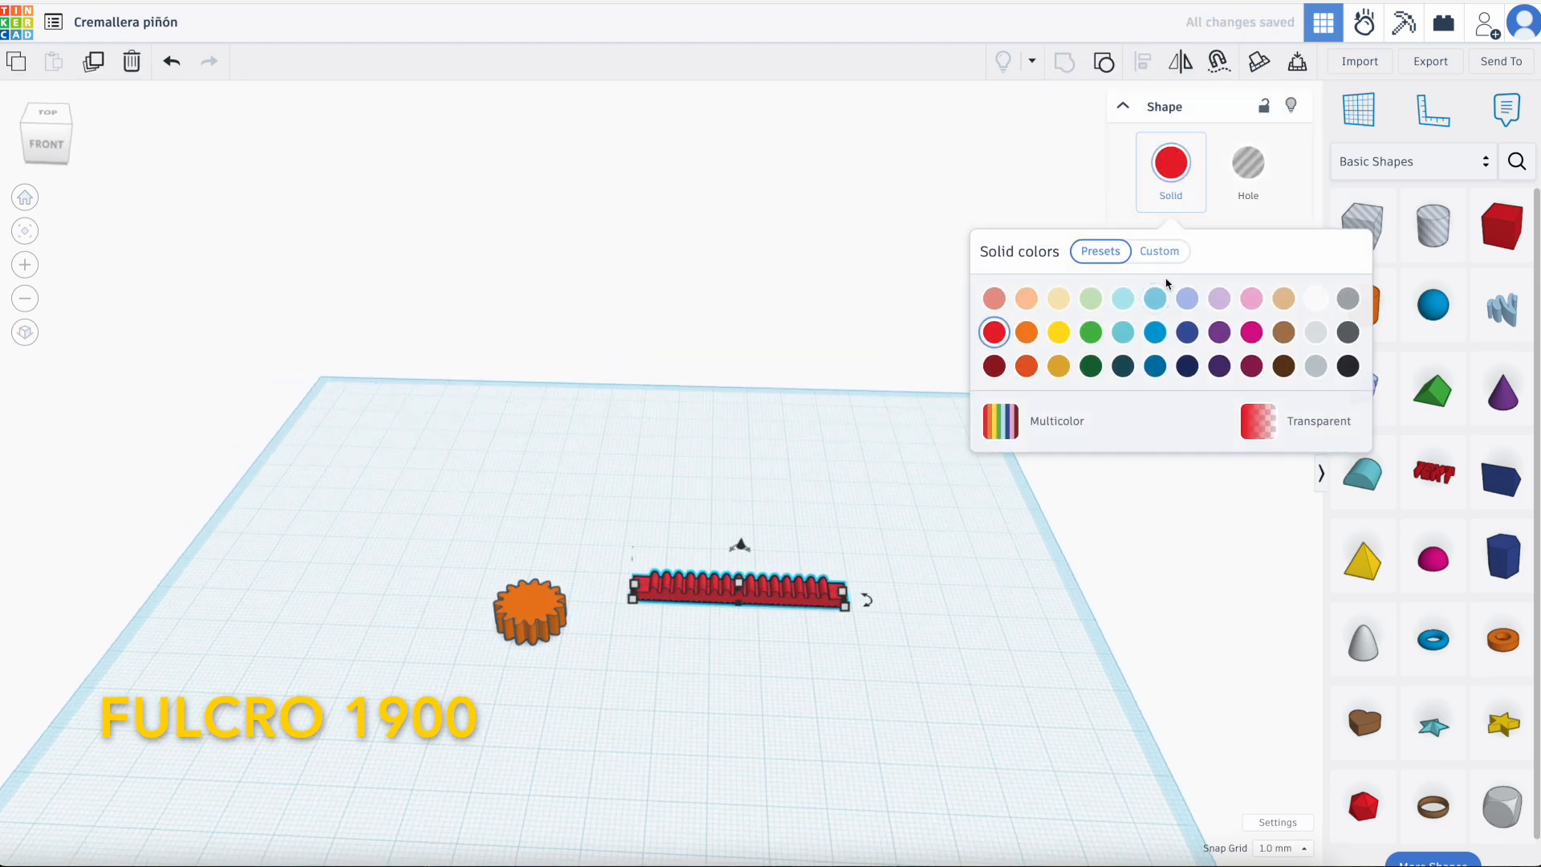
left_click(1154, 301)
Rotate the orange pinion so that it stands upright on its teeth
left_click(592, 681)
right_click_drag(488, 719, 354, 554)
left_click(551, 518)
mouse_move(545, 515)
left_click_drag(517, 521, 484, 553)
left_click(543, 706)
Select the pinion and the rack and align their centres in both horizontal directions
right_click_drag(543, 706, 811, 589)
left_click_drag(488, 555, 488, 554)
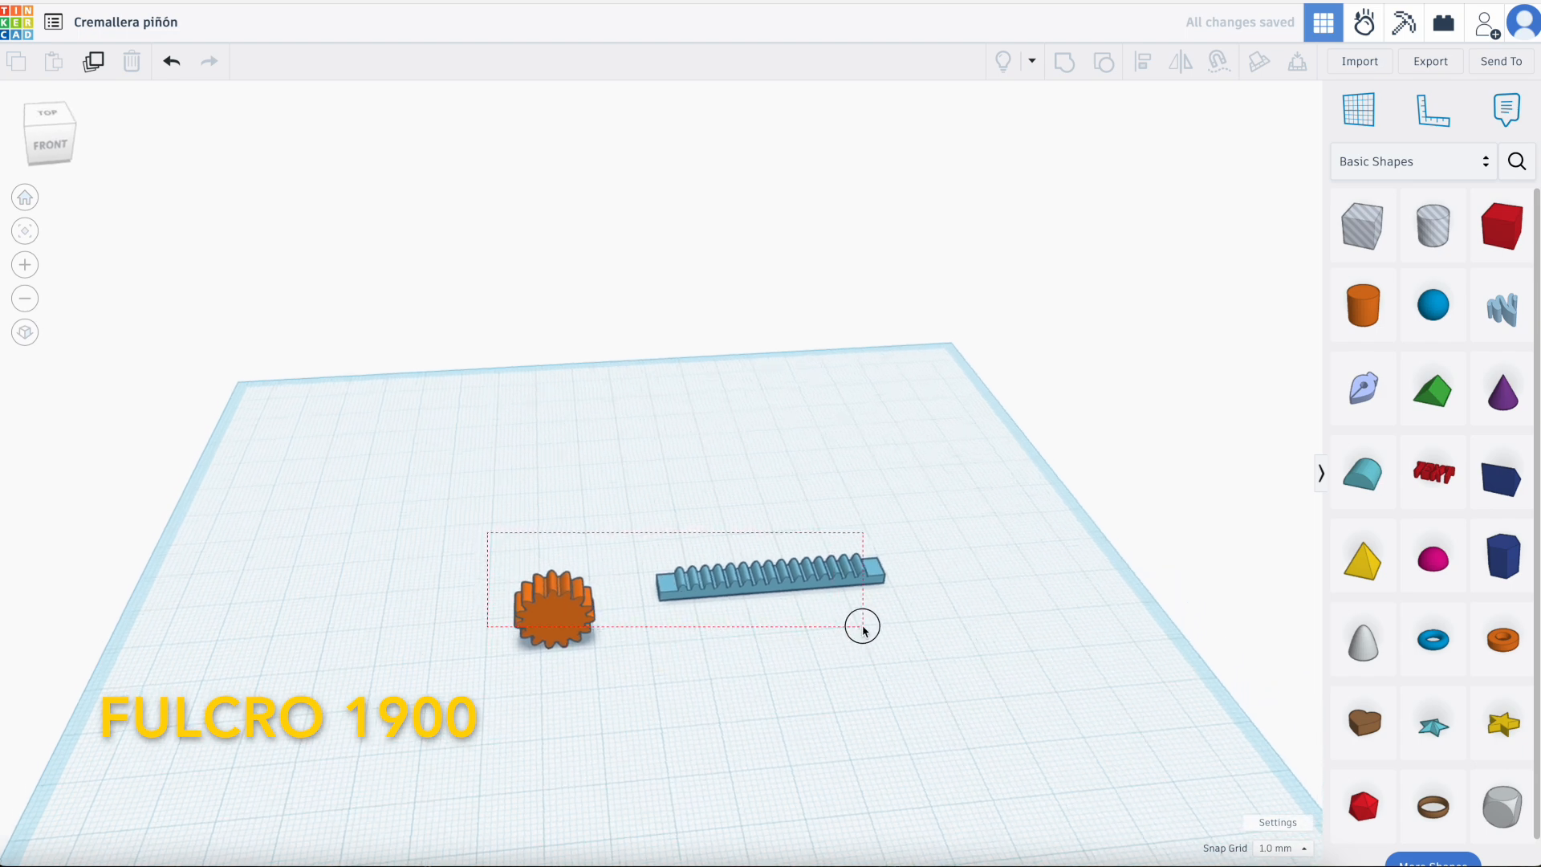
left_click_drag(863, 628, 863, 628)
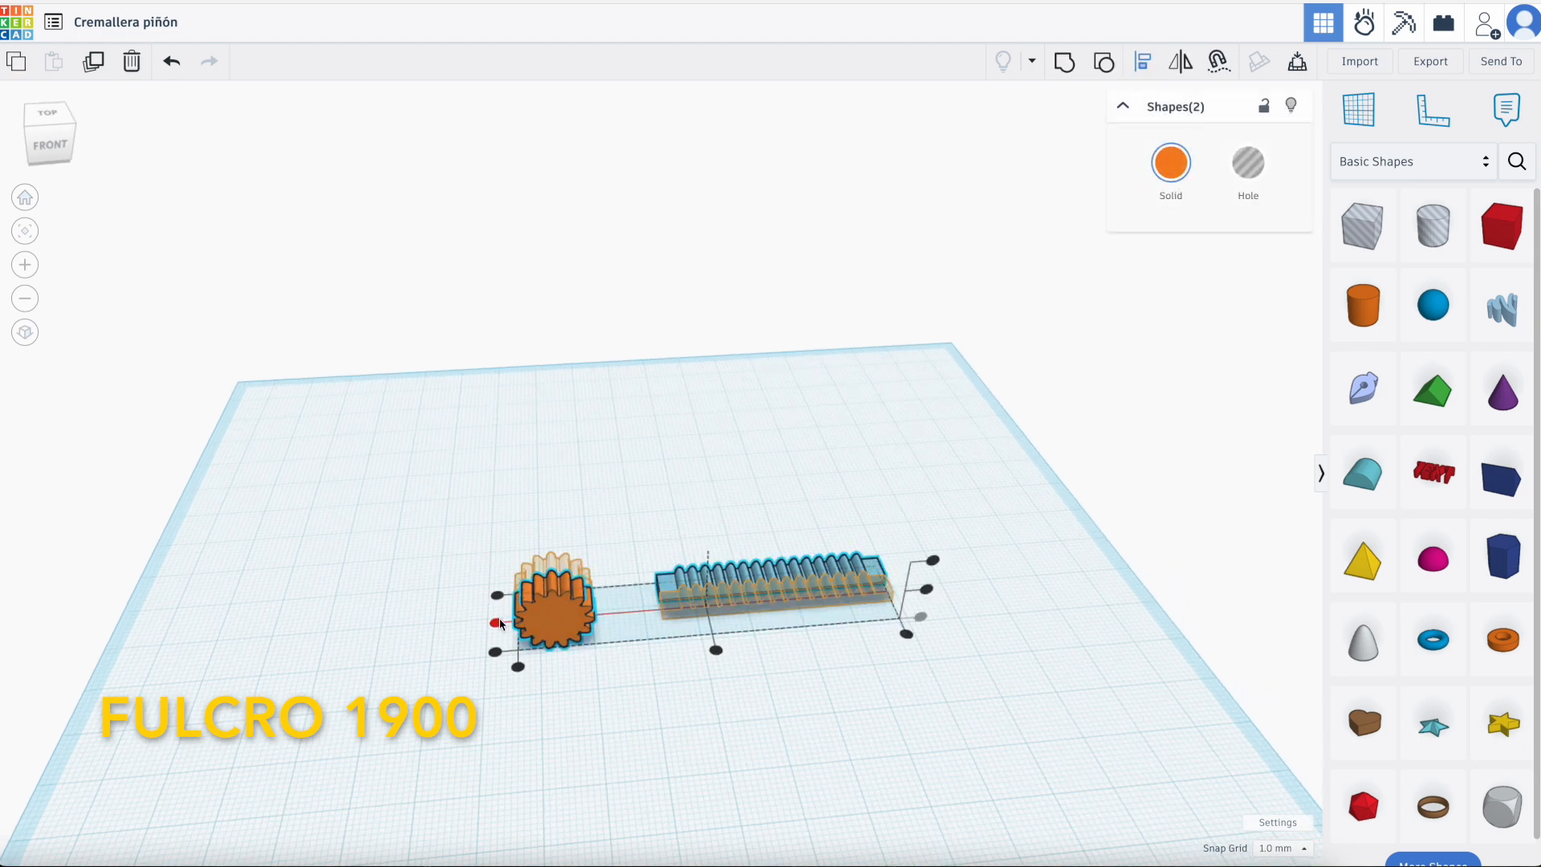
left_click(498, 623)
left_click(710, 631)
left_click(756, 681)
Raise the pinion until its lowest teeth sit in the gaps between the rack teeth
right_click_drag(756, 681, 689, 524)
scroll(688, 523, "up", 3)
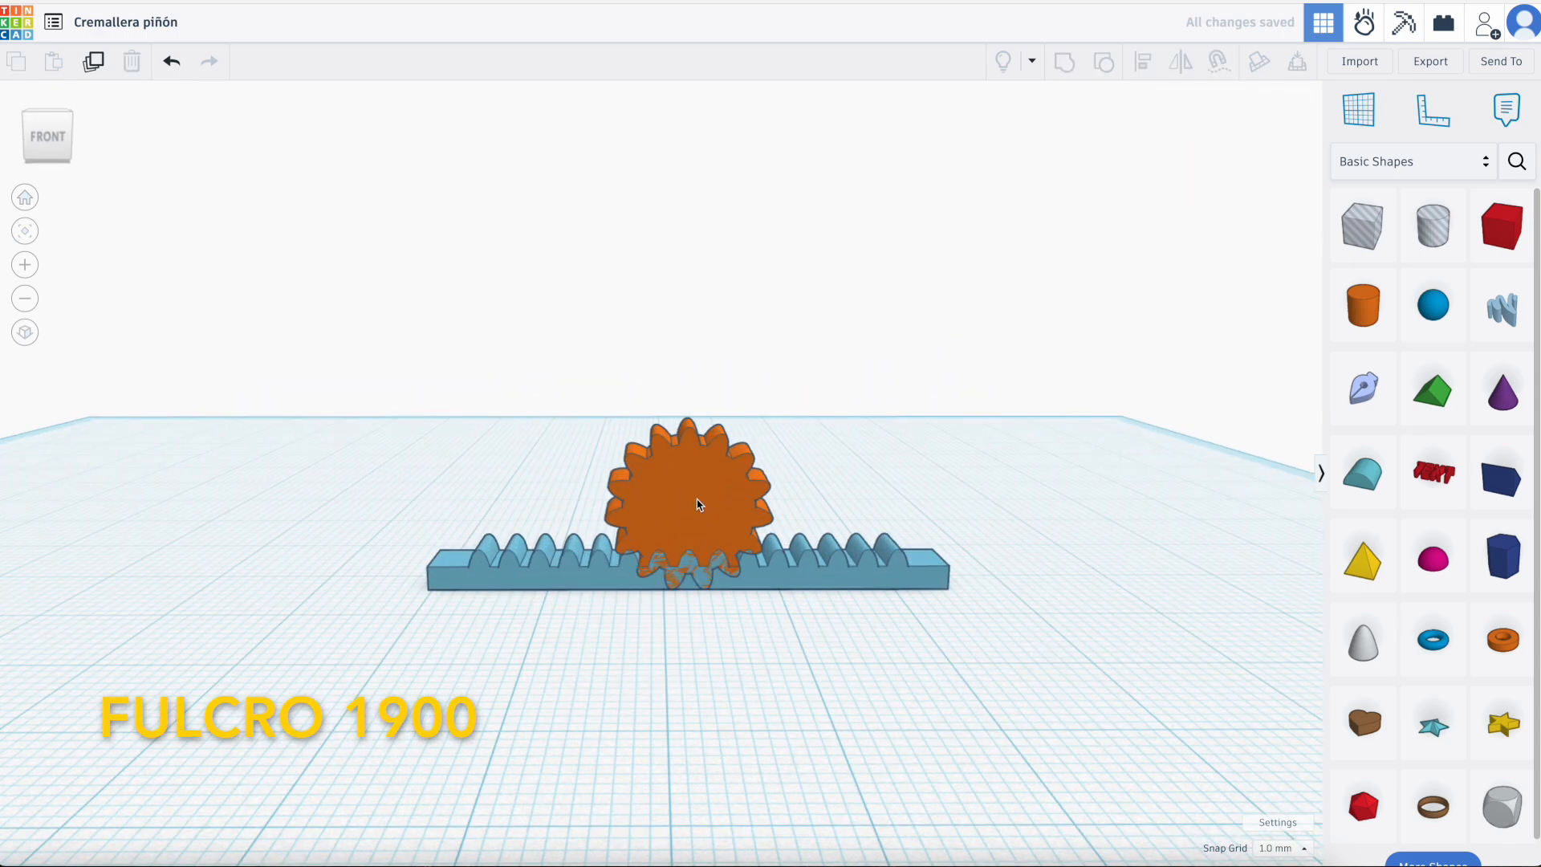
left_click(698, 504)
left_click_drag(690, 377, 694, 359)
Change the snap grid to 0.1 mm and finely adjust the pinion's height above the rack
scroll(671, 594, "up", 5)
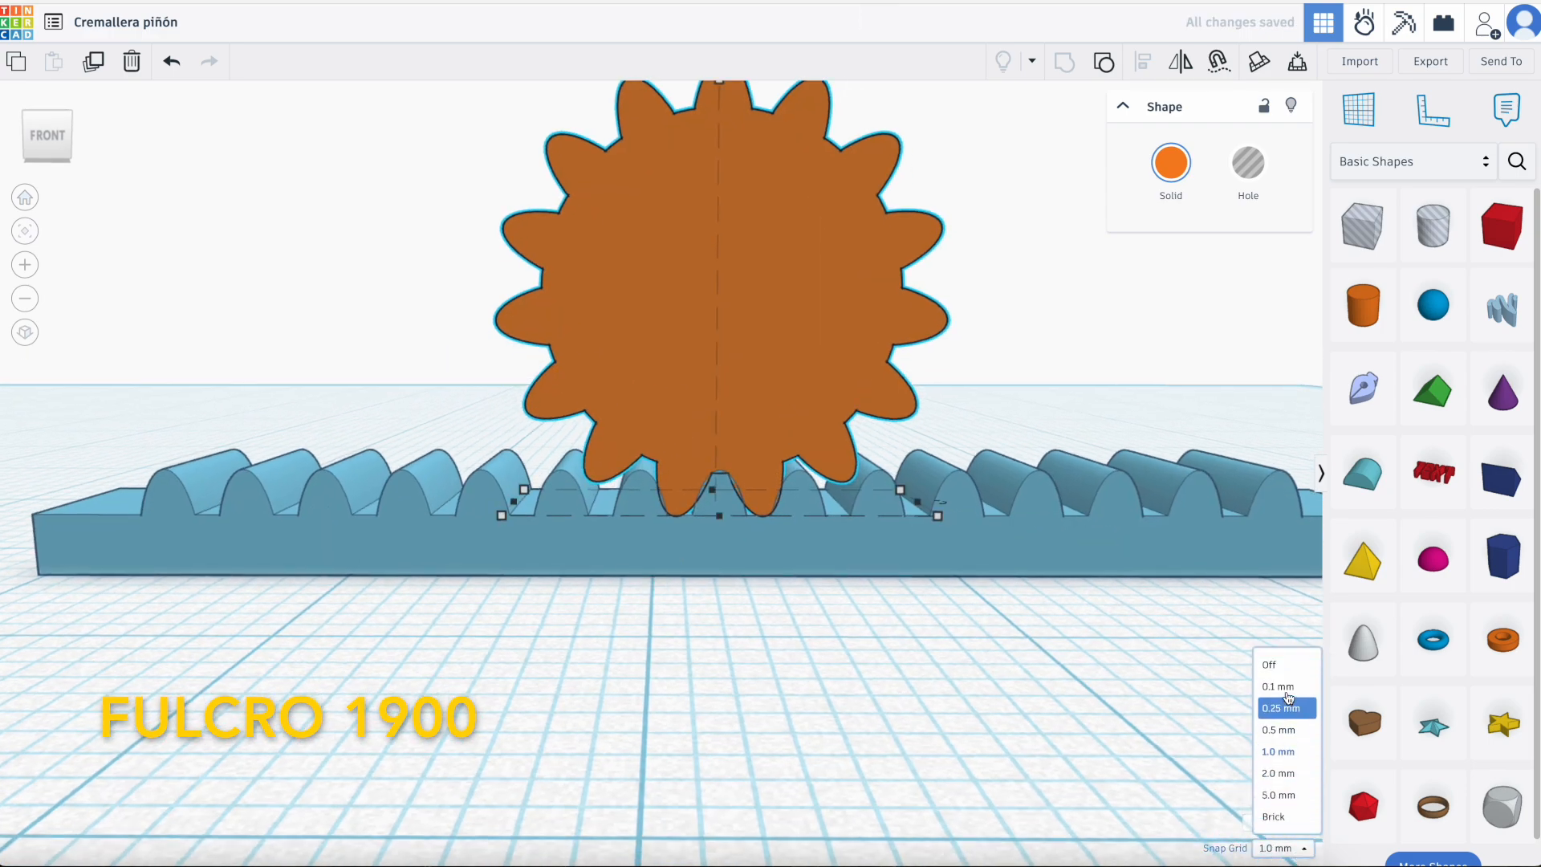
scroll(1022, 669, "down", 4)
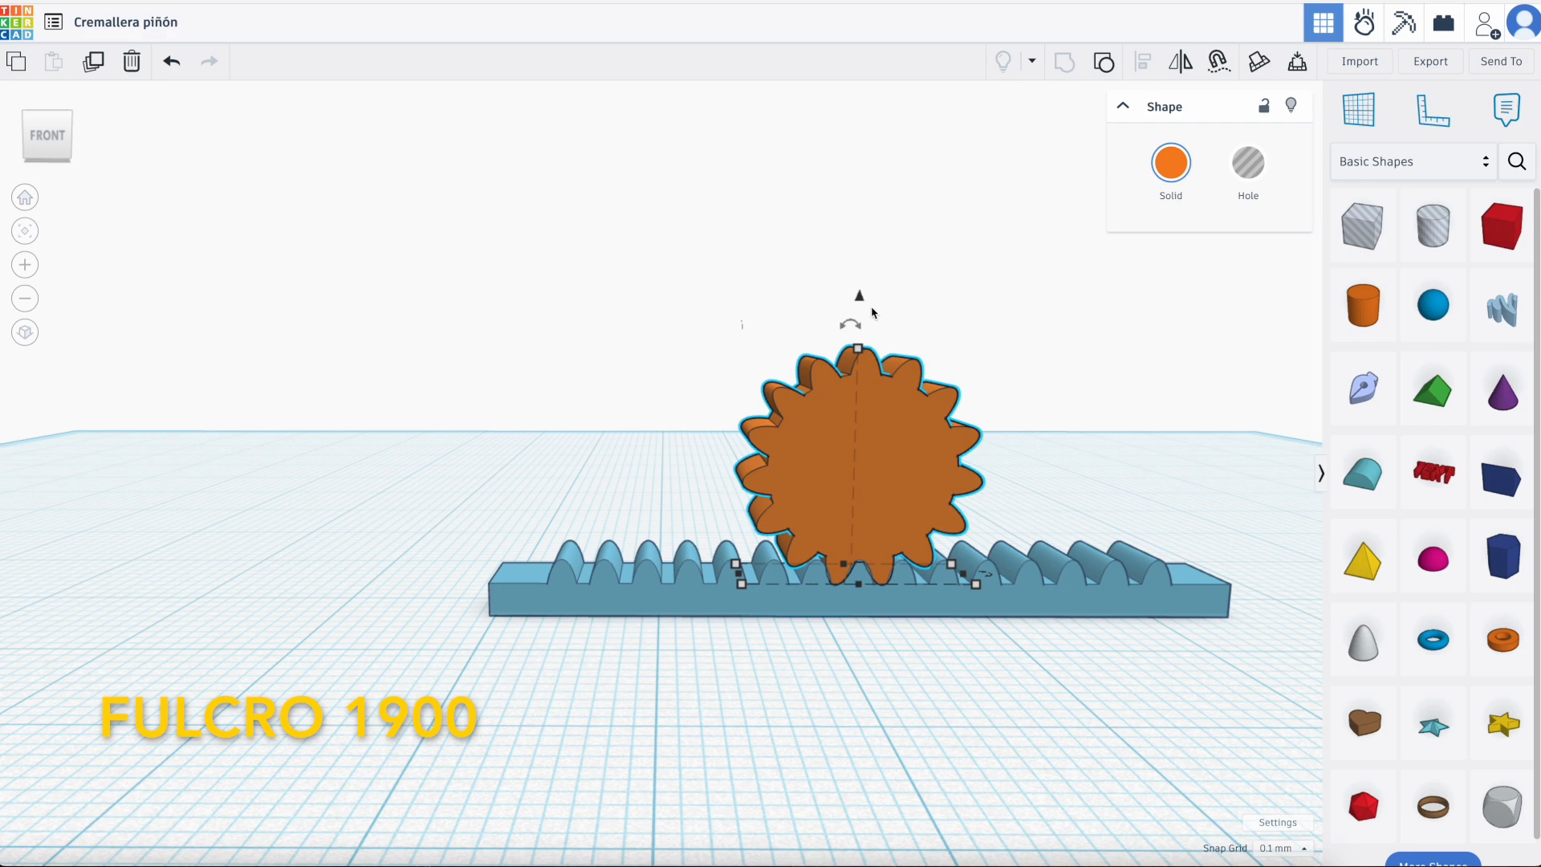
left_click_drag(861, 303, 857, 295)
Examine from several angles and close up how the pinion teeth mesh with the rack teeth
left_click(915, 655)
scroll(914, 650, "up", 3)
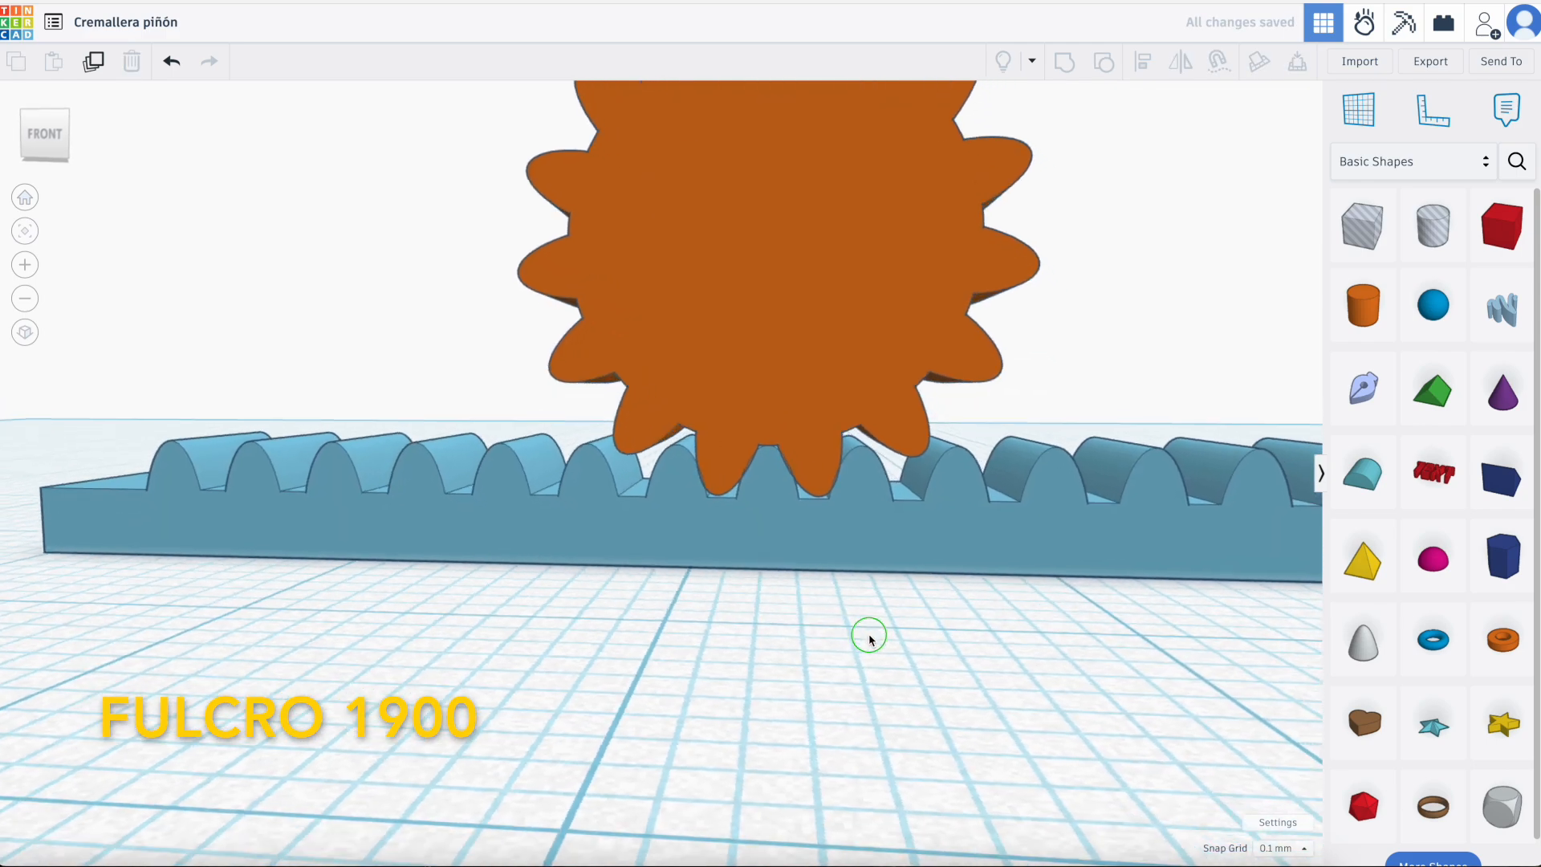
scroll(883, 642, "down", 5)
scroll(895, 644, "up", 4)
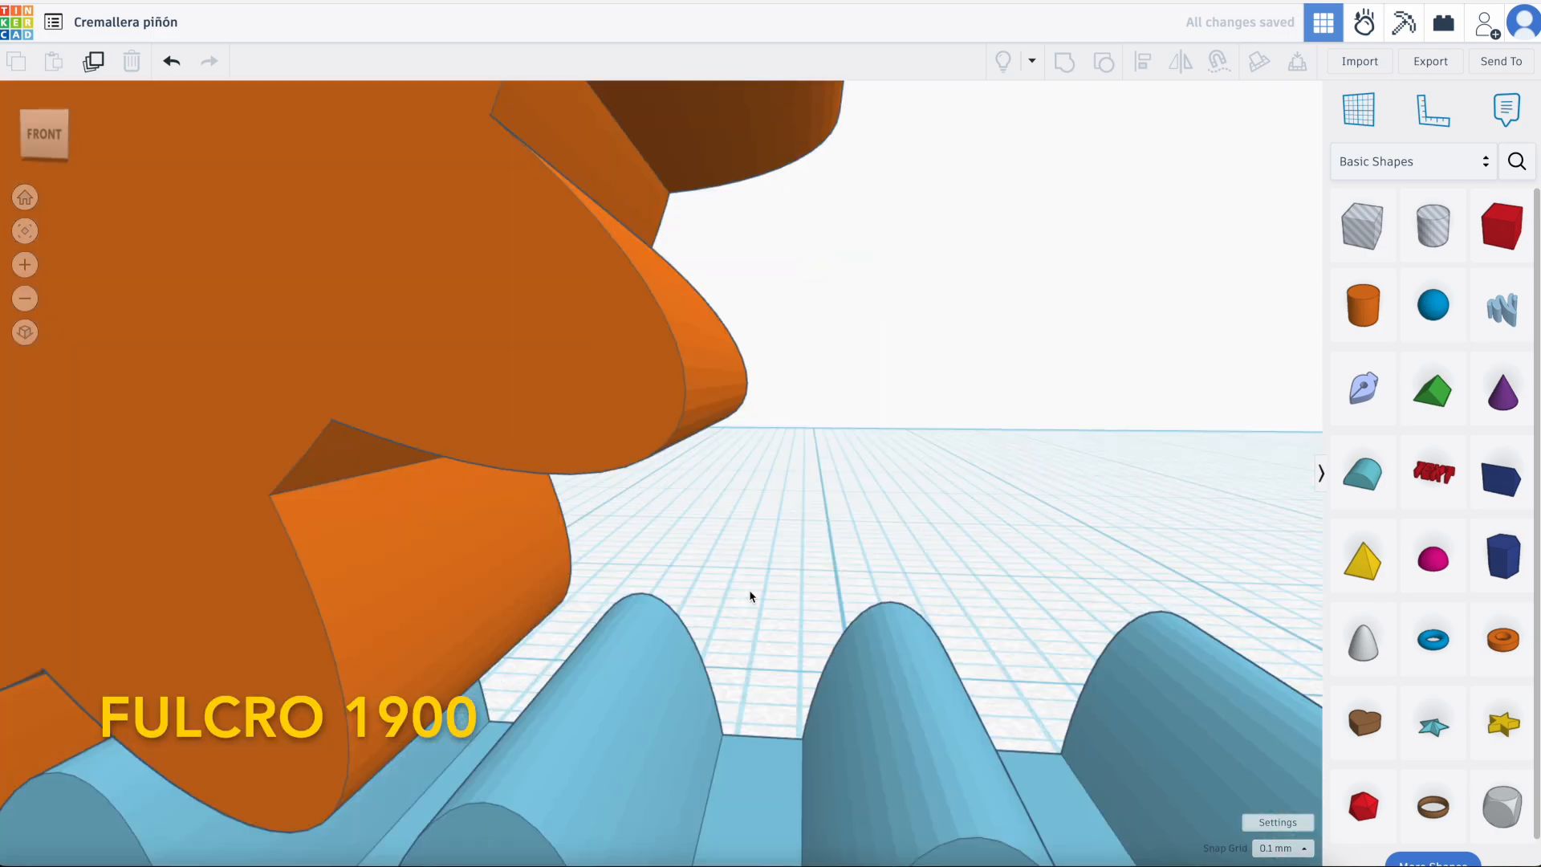
scroll(750, 592, "down", 5)
scroll(583, 643, "up", 2)
scroll(584, 643, "up", 3)
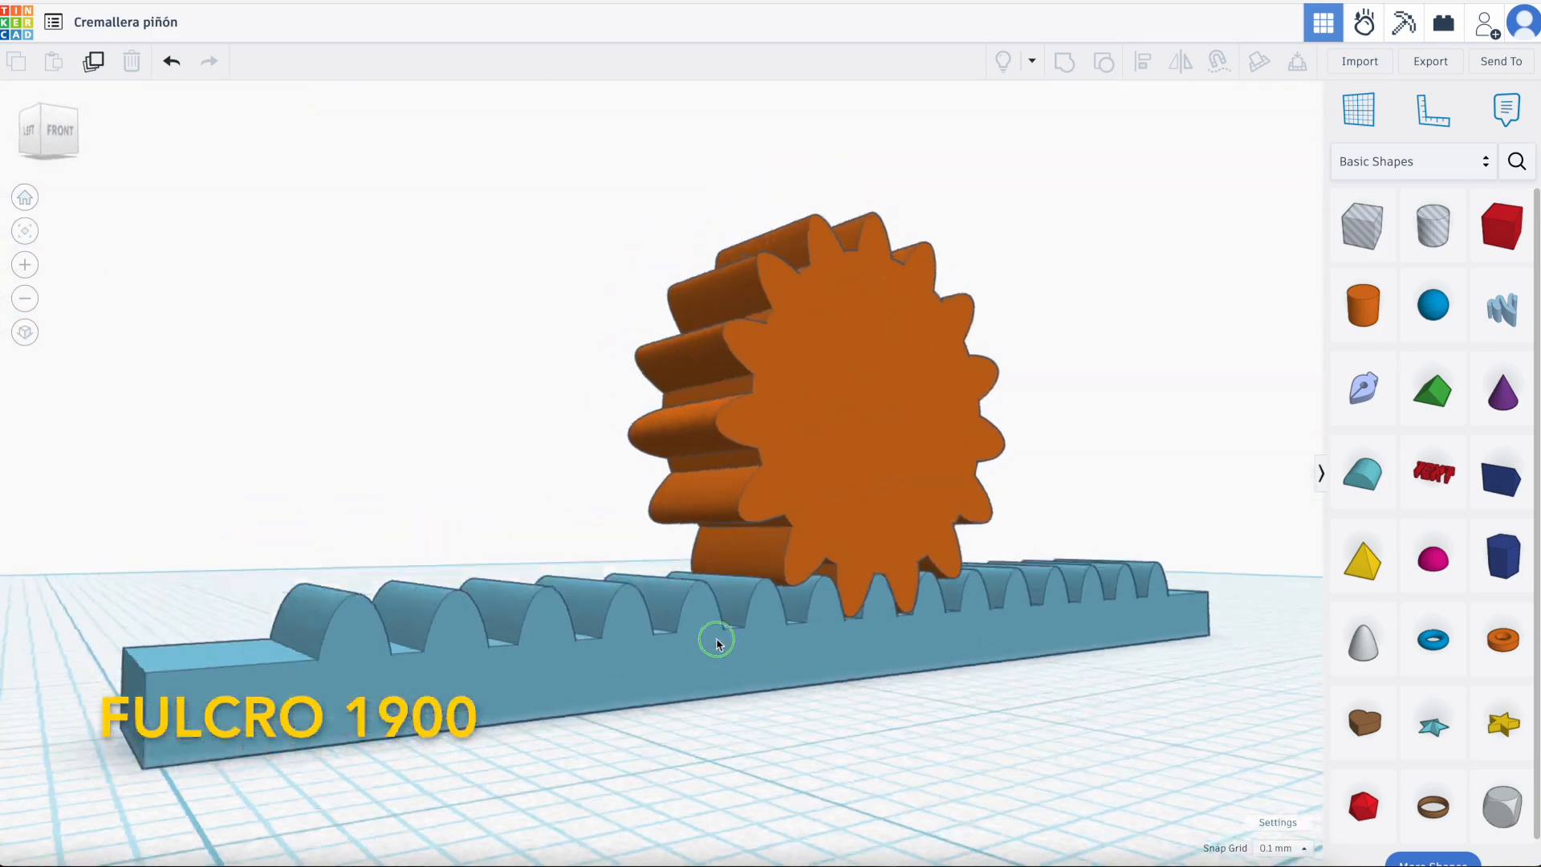
scroll(558, 639, "up", 2)
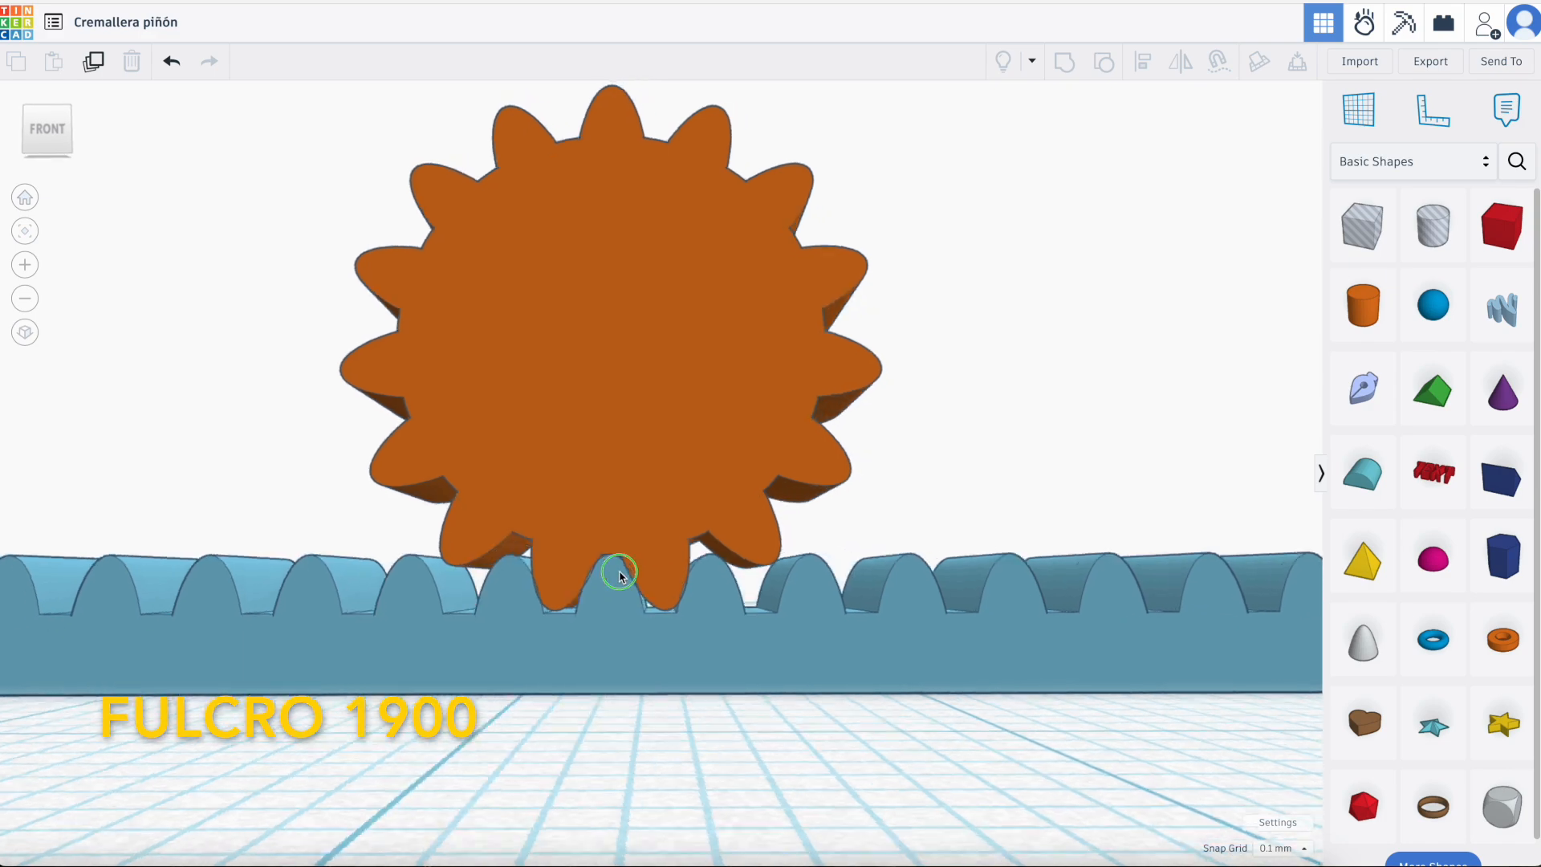
scroll(659, 592, "up", 2)
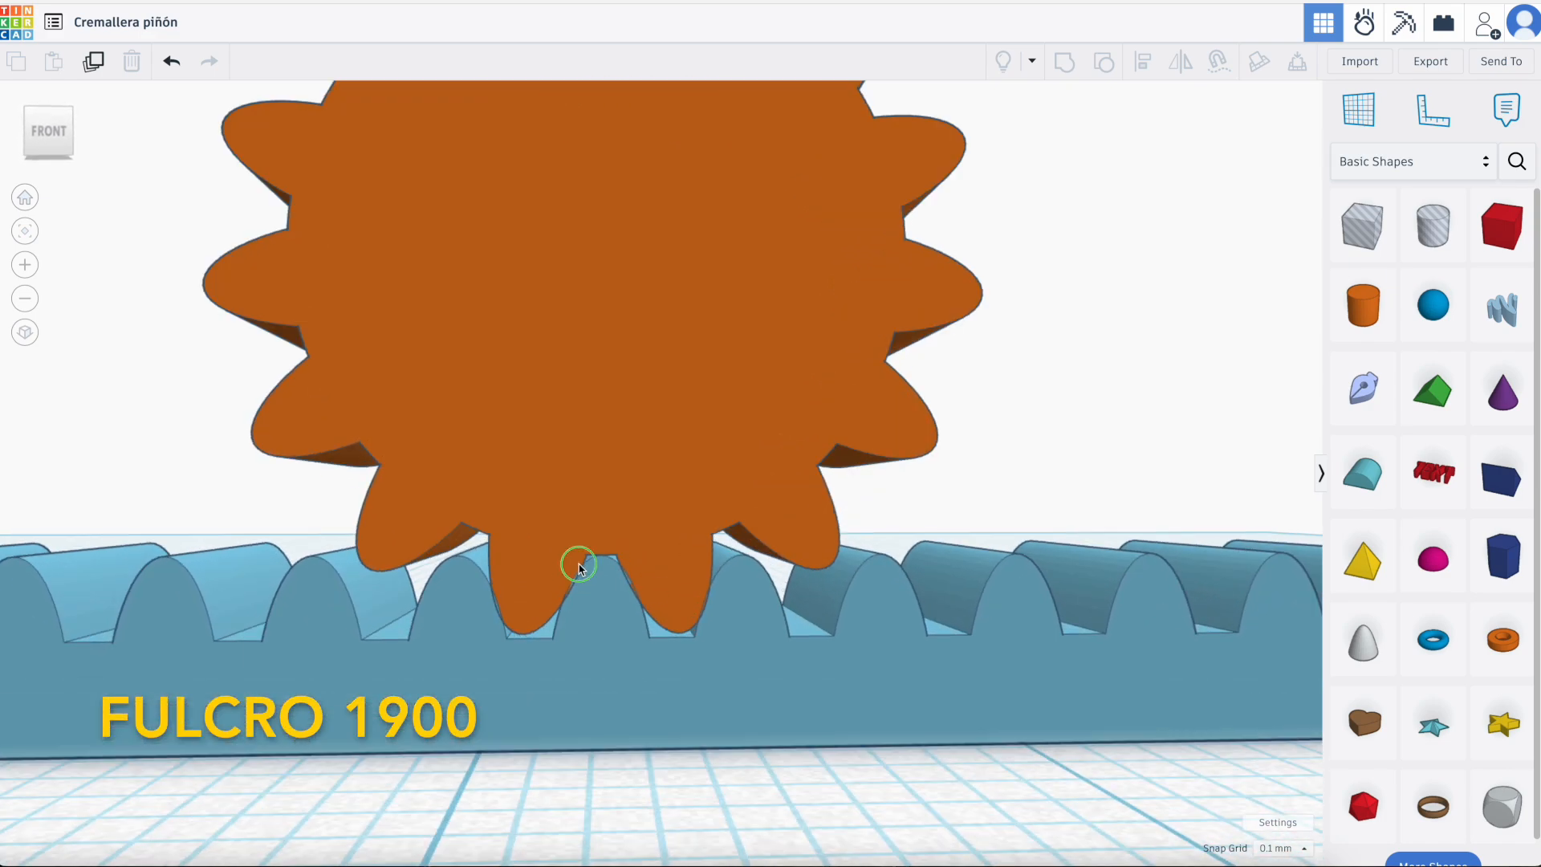